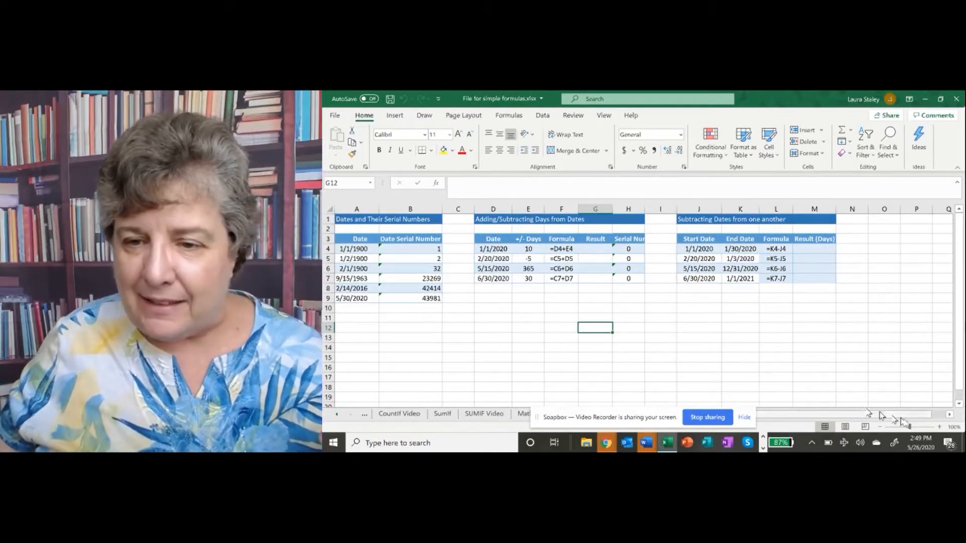
Widen column A so the dates in rows 7 to 9 display in full
{"action": "left_click_drag", "start_coordinate": [909, 427], "coordinate": [914, 427]}
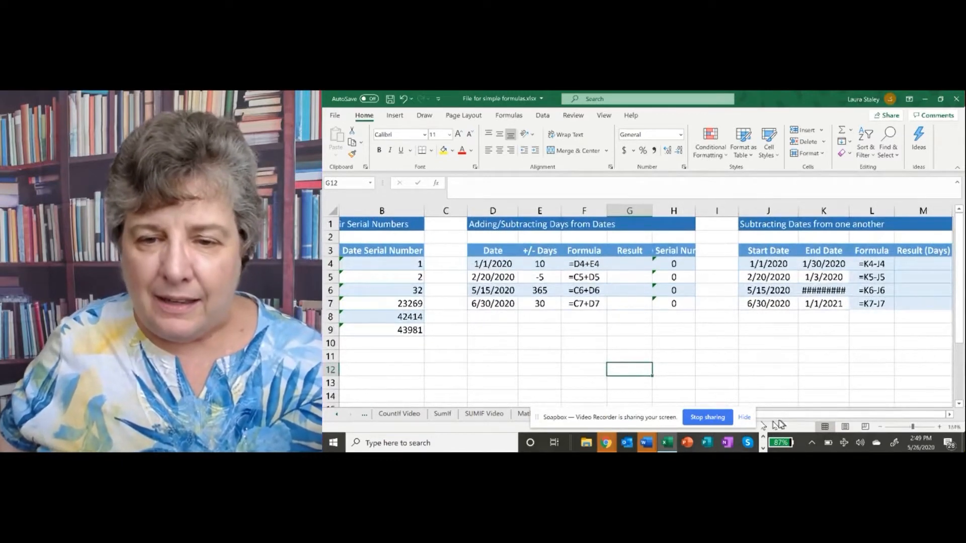
{"action": "left_click_drag", "start_coordinate": [782, 417], "coordinate": [744, 418]}
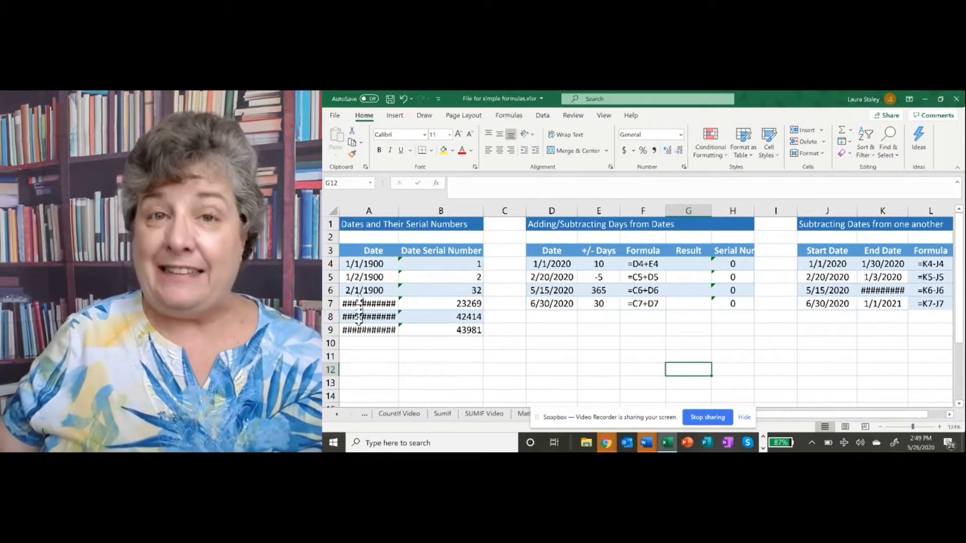
{"action": "left_click", "coordinate": [367, 264]}
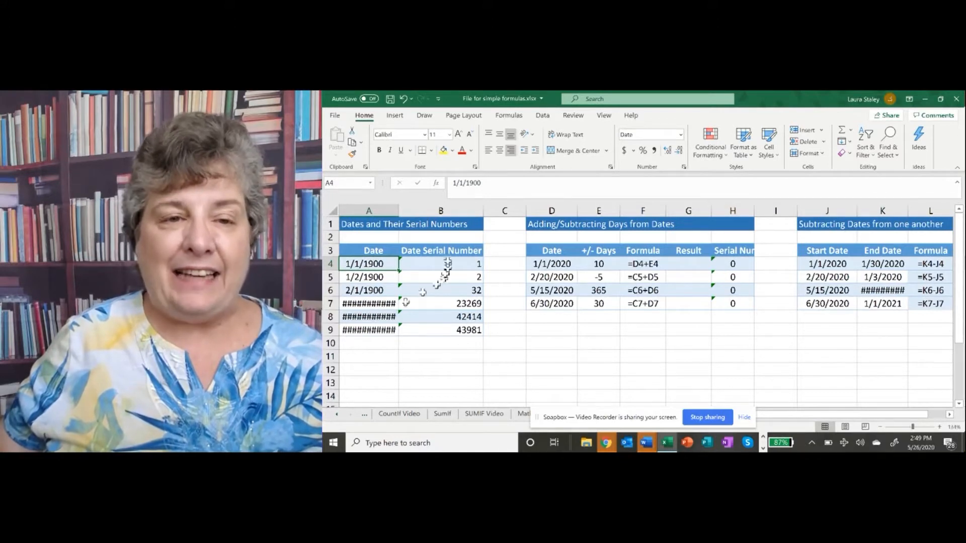
{"action": "left_click_drag", "start_coordinate": [478, 262], "coordinate": [481, 331]}
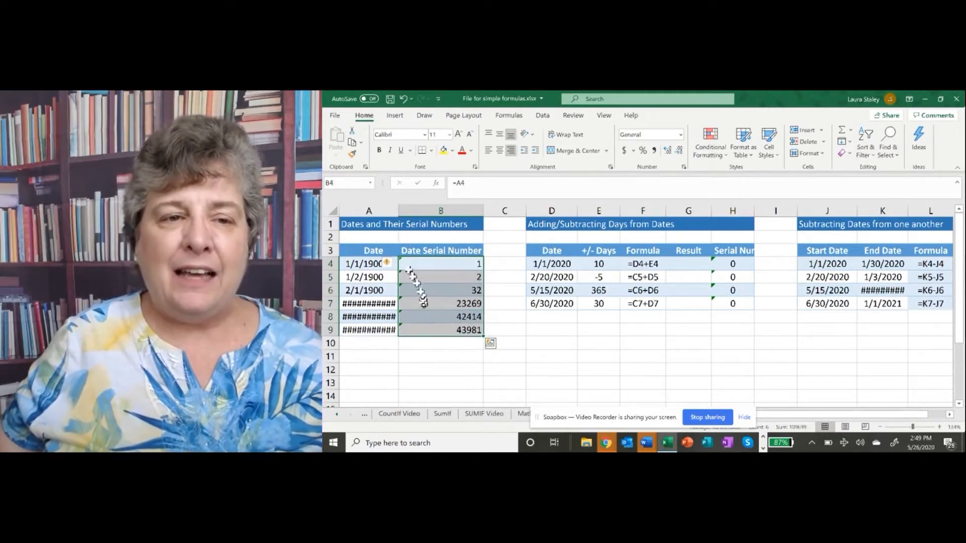
{"action": "left_click", "coordinate": [363, 264]}
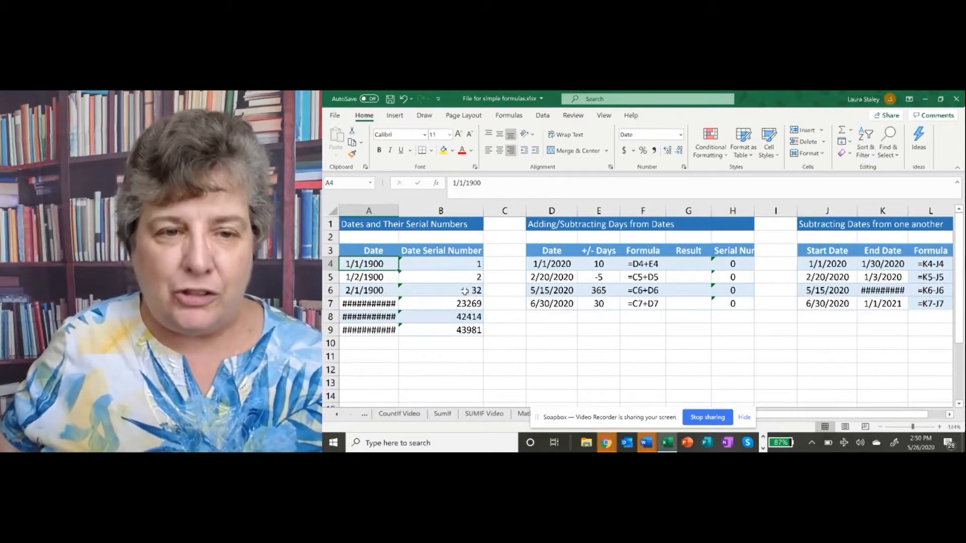
{"action": "mouse_move", "coordinate": [370, 306]}
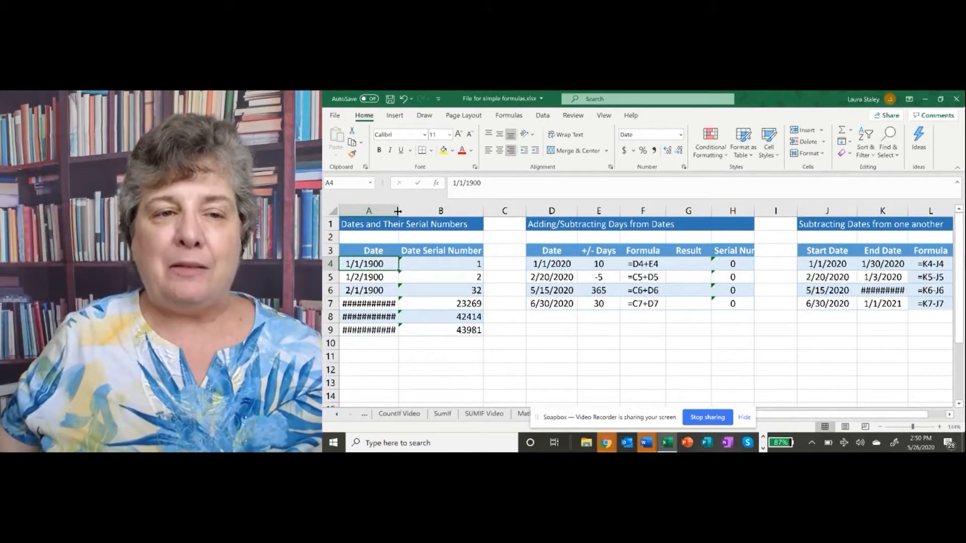
{"action": "left_click_drag", "start_coordinate": [397, 211], "coordinate": [408, 212]}
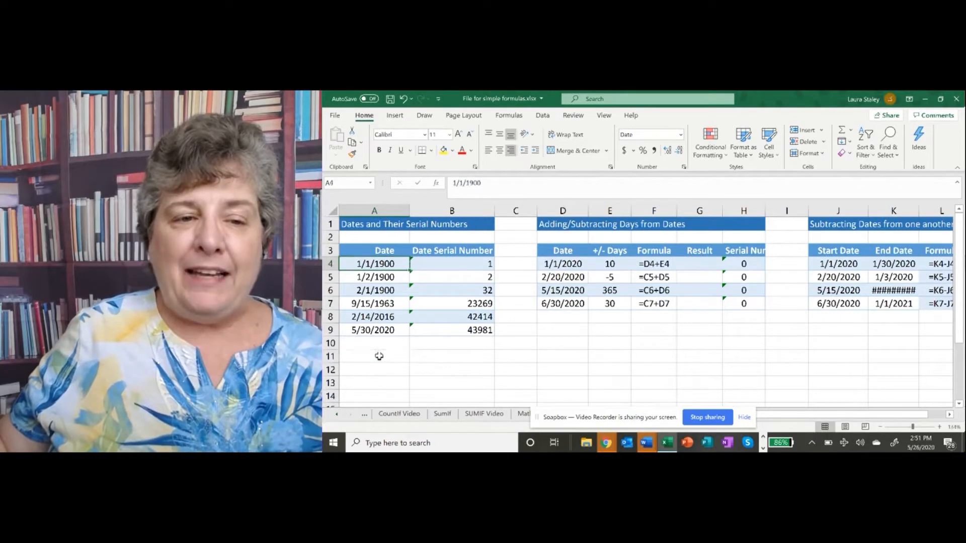
Enter May 26, 2020 in cell A11
{"action": "left_click", "coordinate": [380, 356]}
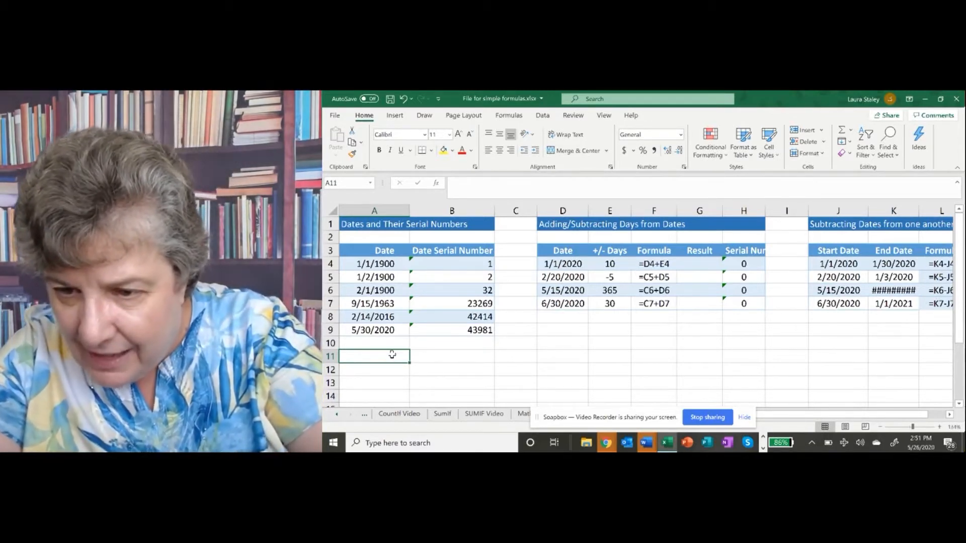
{"action": "type", "text": "M"}
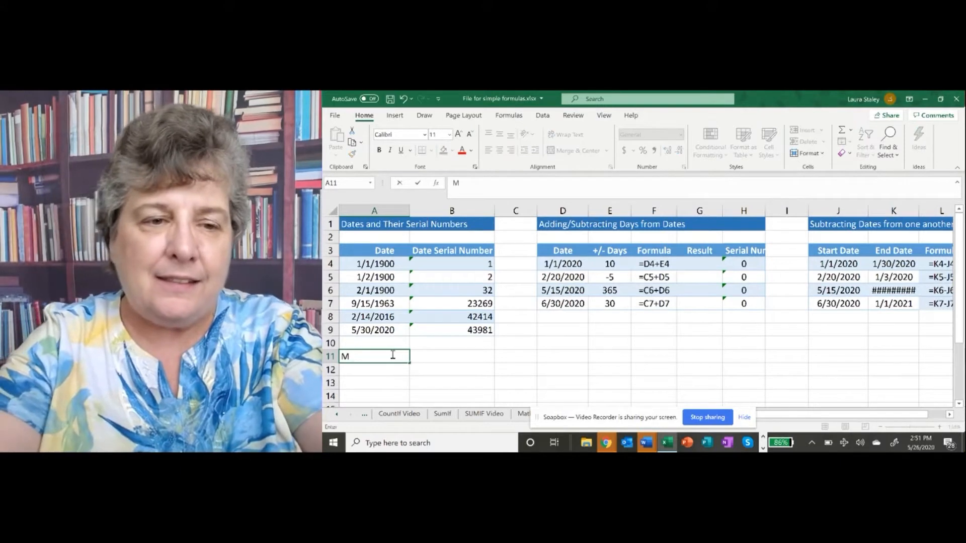
{"action": "type", "text": "ay 26"}
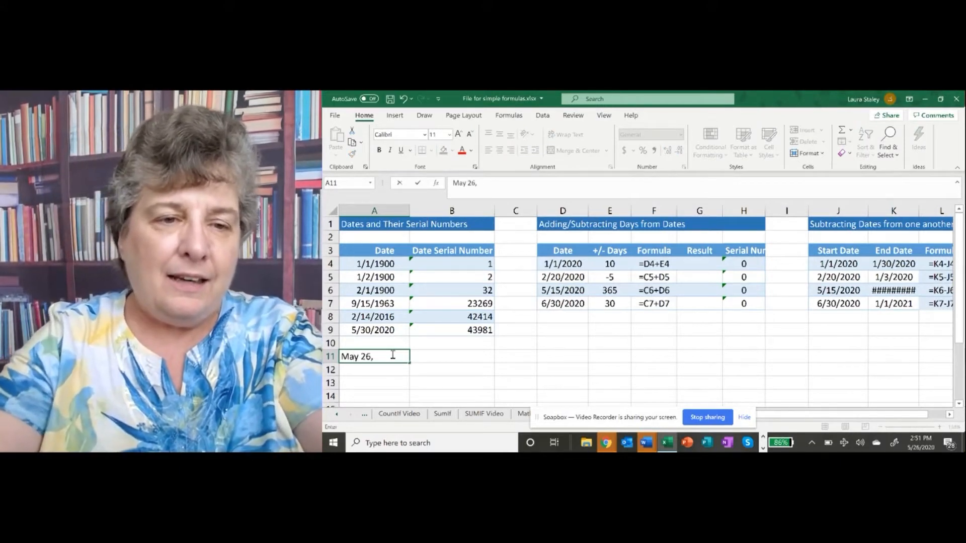
{"action": "type", "text": ", 2020"}
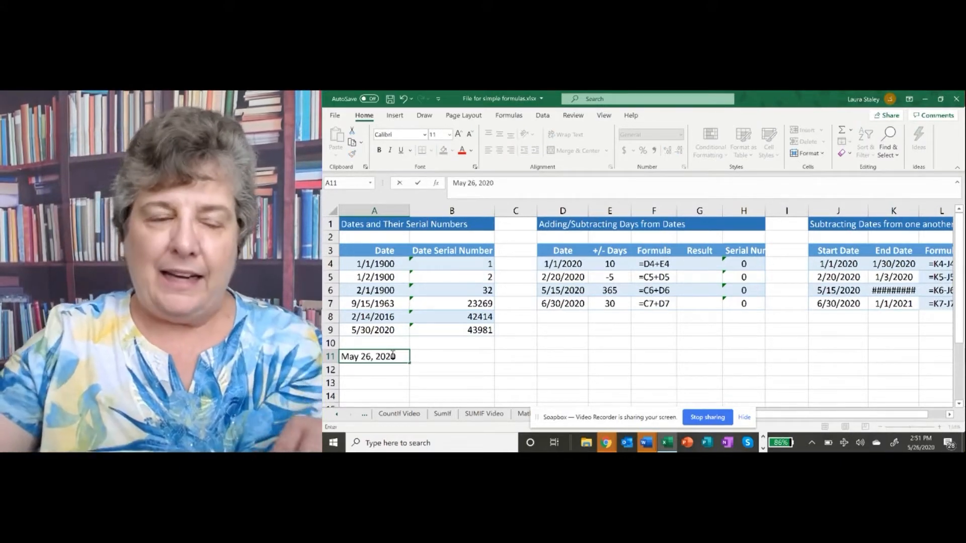
{"action": "key", "text": "Return"}
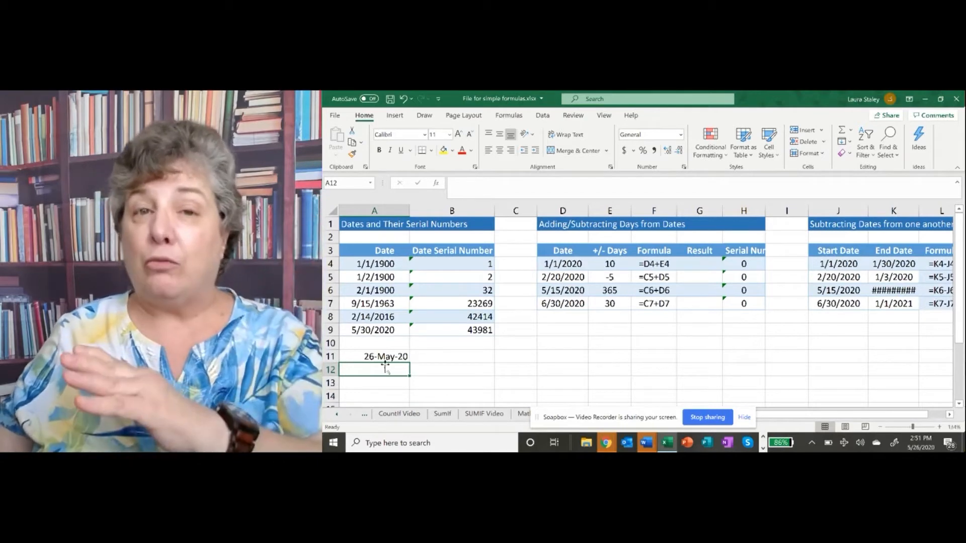
Apply the long date format "Wednesday, March 14, 2012" to cell A11 and autofit column A
{"action": "left_click", "coordinate": [380, 357]}
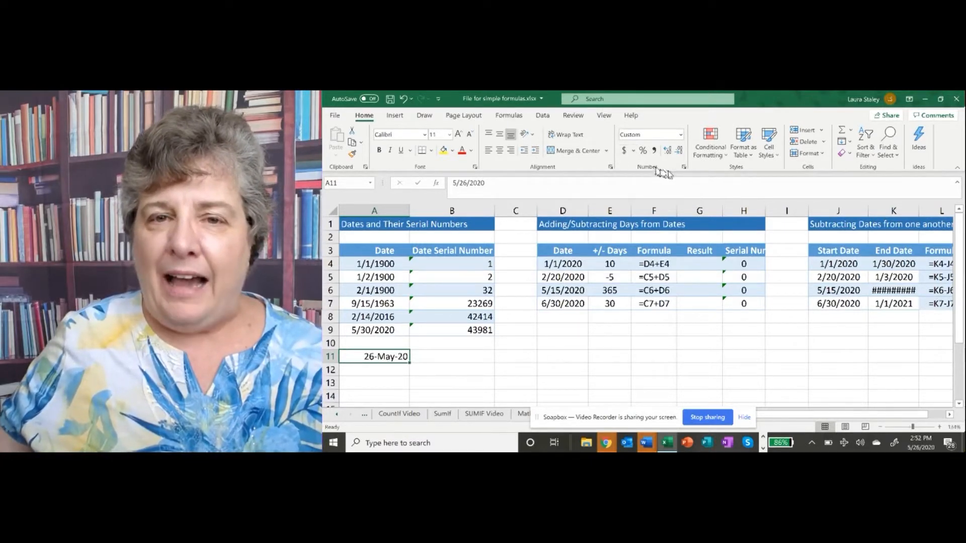
{"action": "left_click", "coordinate": [683, 168]}
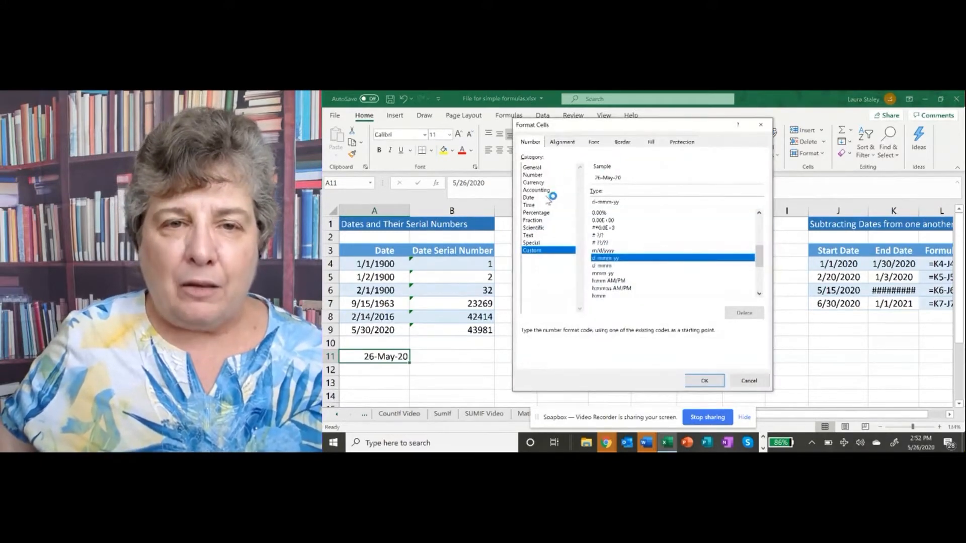
{"action": "left_click", "coordinate": [532, 198]}
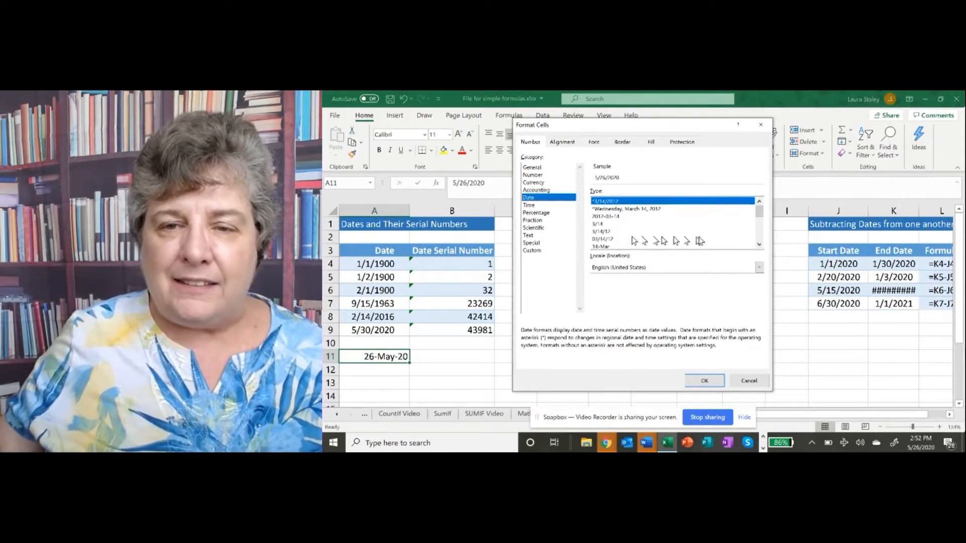
{"action": "left_click", "coordinate": [759, 245]}
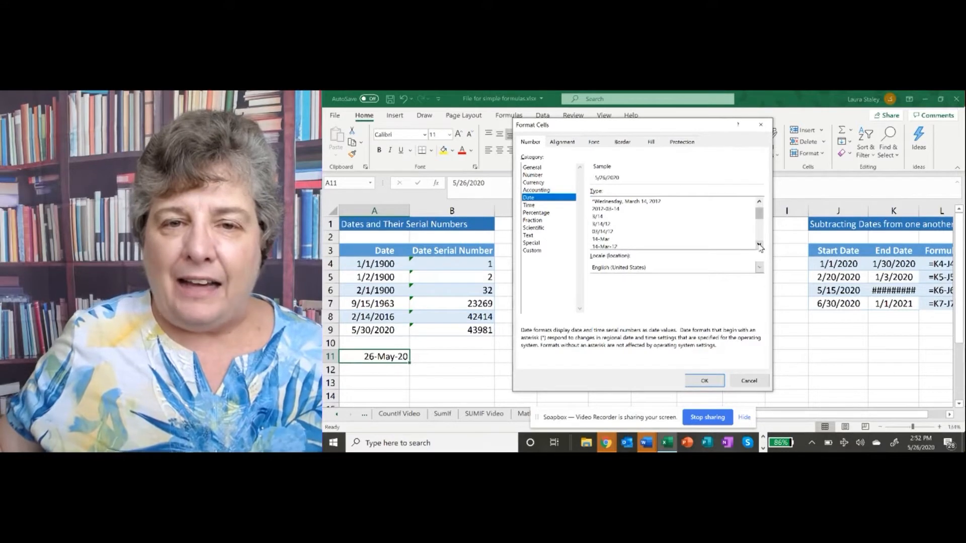
{"action": "left_click", "coordinate": [759, 245]}
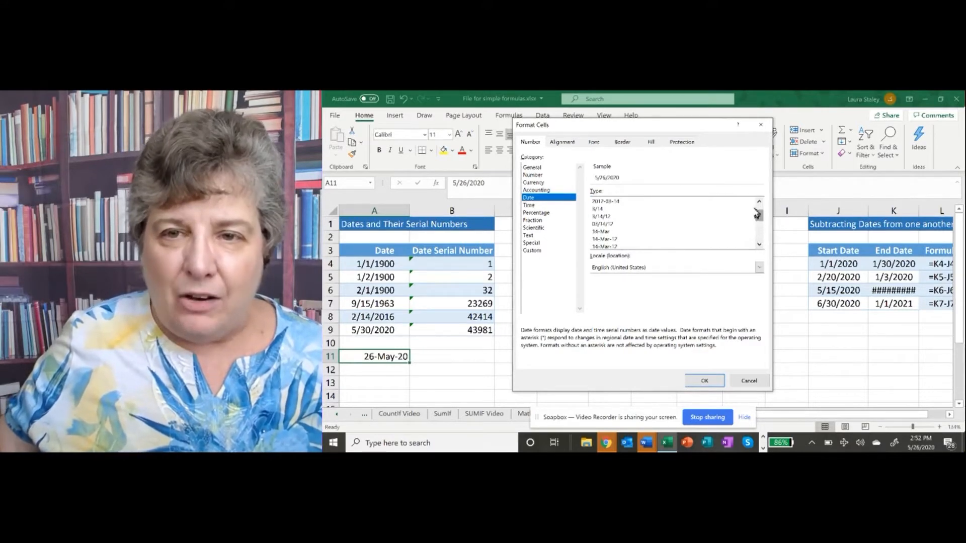
{"action": "left_click_drag", "start_coordinate": [758, 213], "coordinate": [757, 202]}
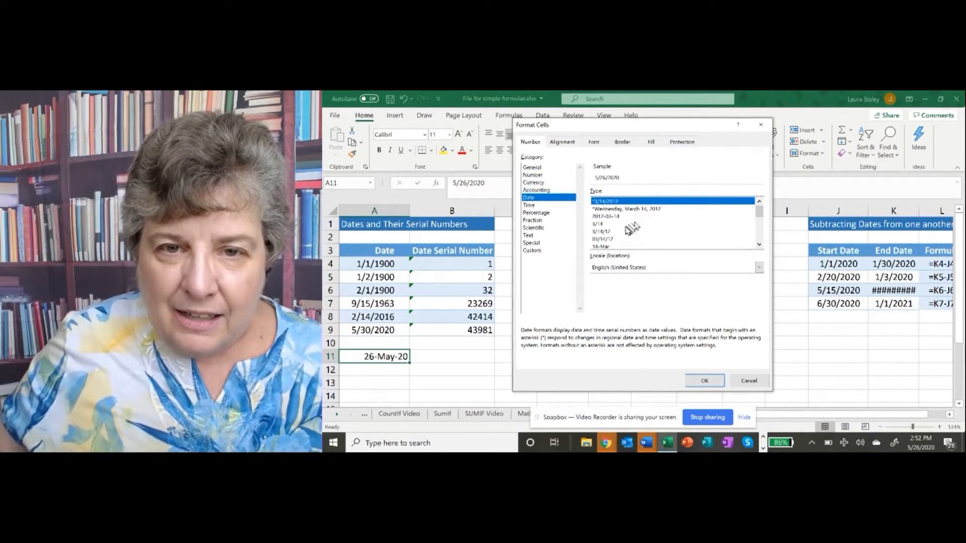
{"action": "left_click", "coordinate": [632, 209]}
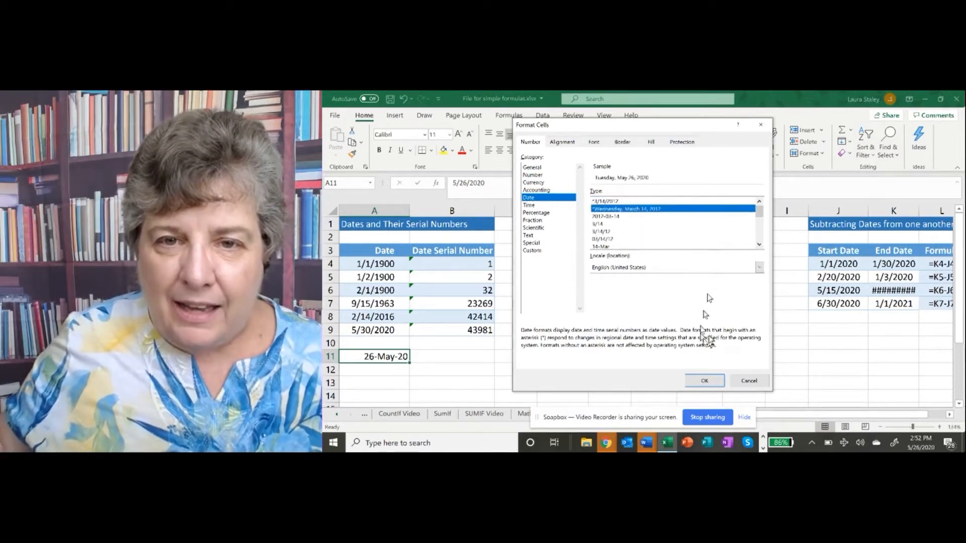
{"action": "left_click", "coordinate": [711, 382]}
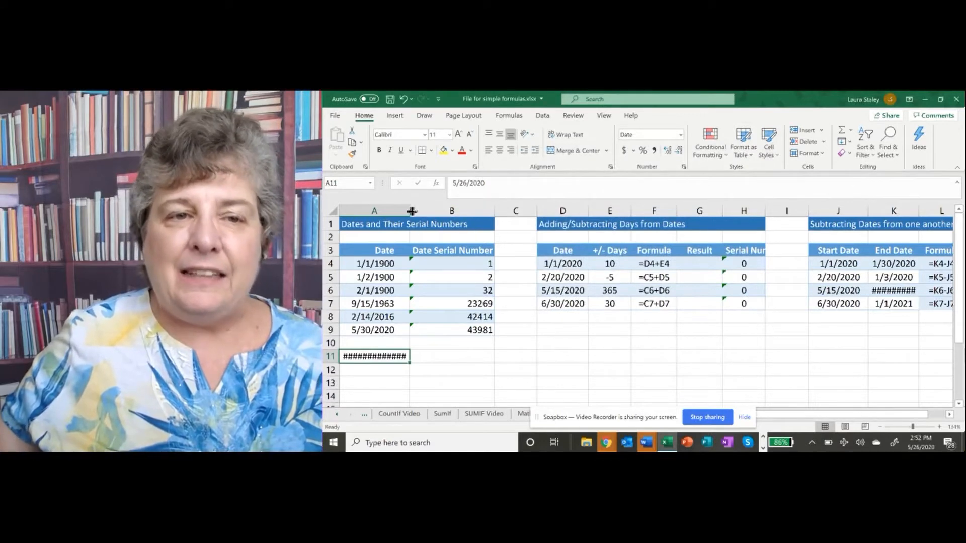
{"action": "double_click", "coordinate": [409, 211]}
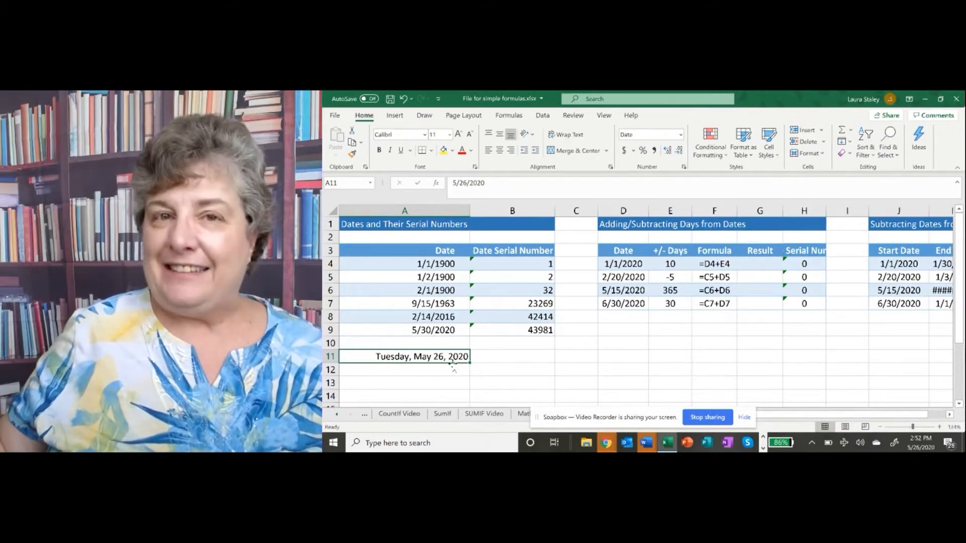
Enter the date 5/26/20 in cell A12
{"action": "left_click", "coordinate": [419, 369]}
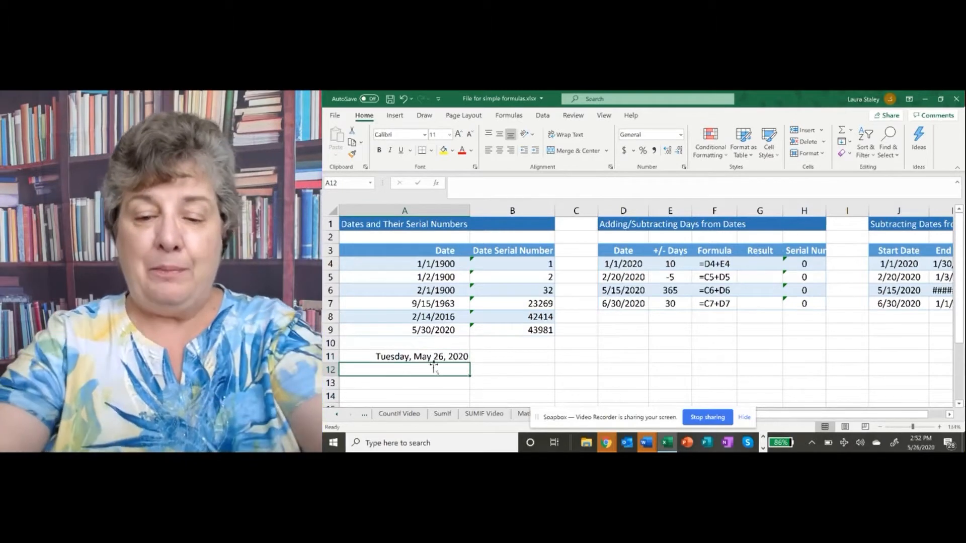
{"action": "type", "text": "5"}
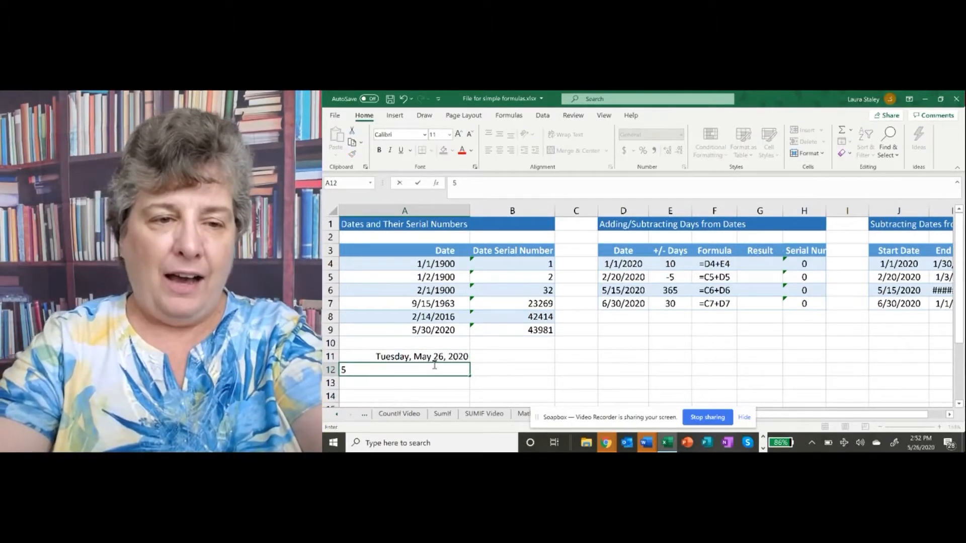
{"action": "type", "text": "/26/20"}
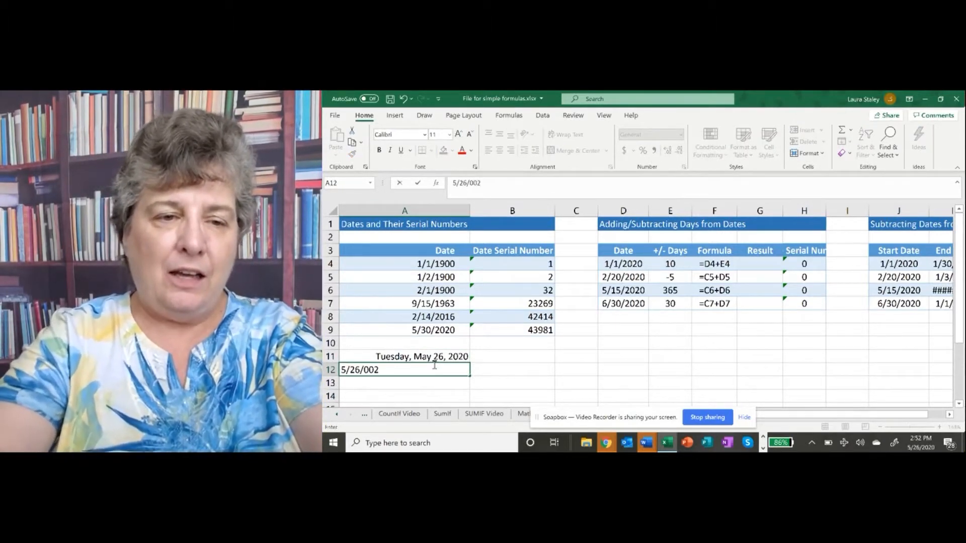
{"action": "key", "text": "BackSpace"}
{"action": "key", "text": "BackSpace"}
{"action": "type", "text": "29"}
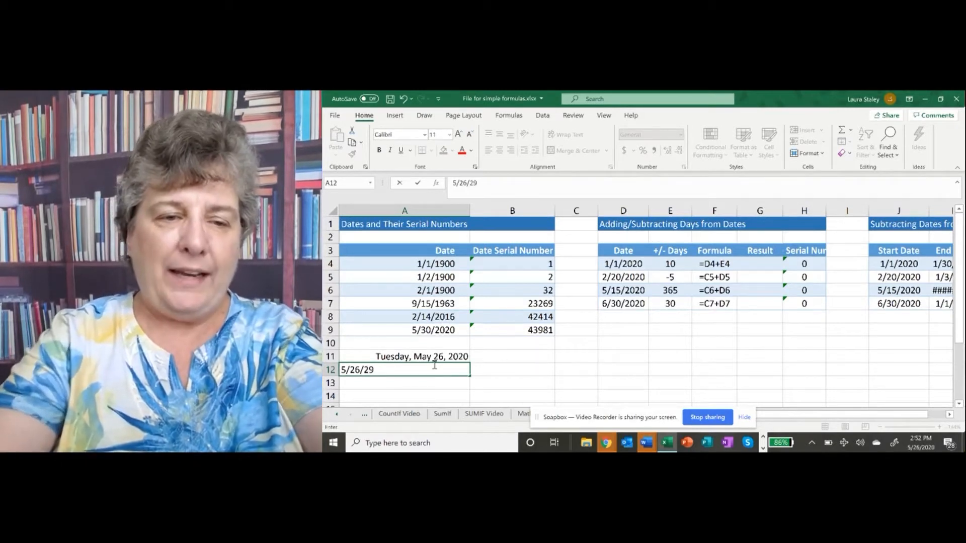
{"action": "key", "text": "BackSpace"}
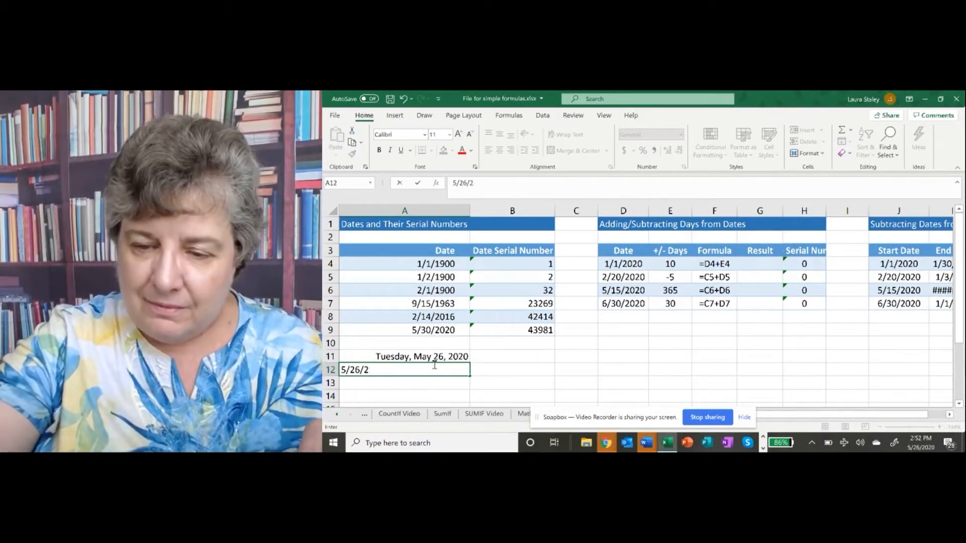
{"action": "type", "text": "0"}
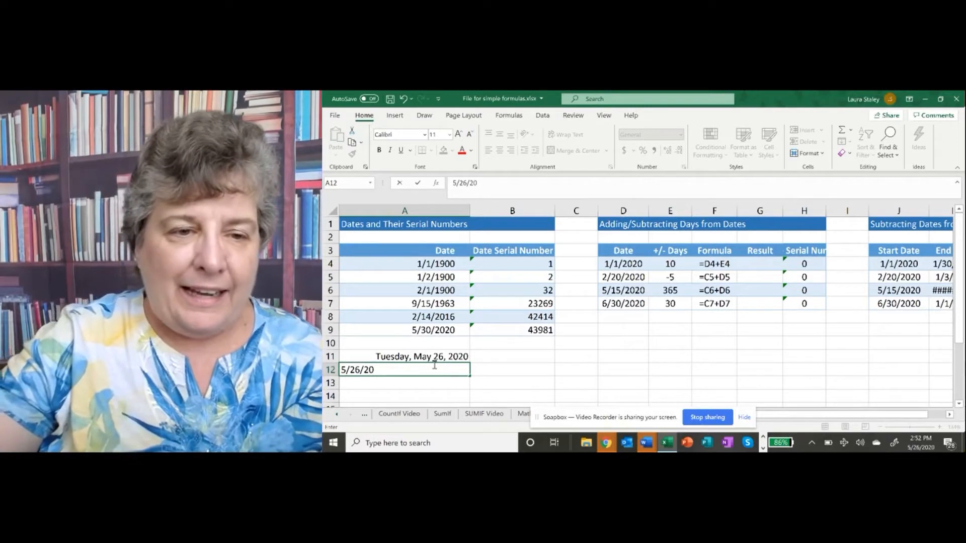
{"action": "key", "text": "Return"}
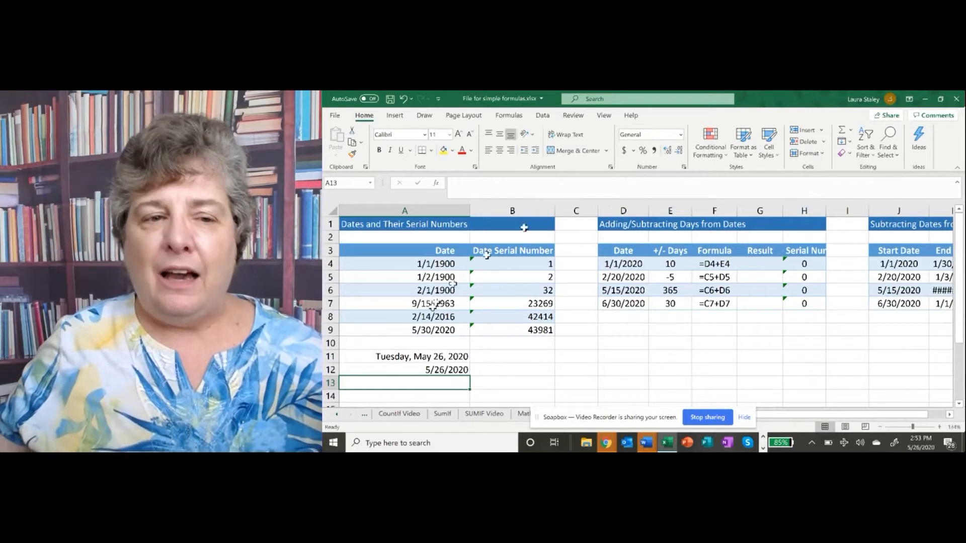
Change cell A11 to the Short Date number format
{"action": "left_click", "coordinate": [422, 357]}
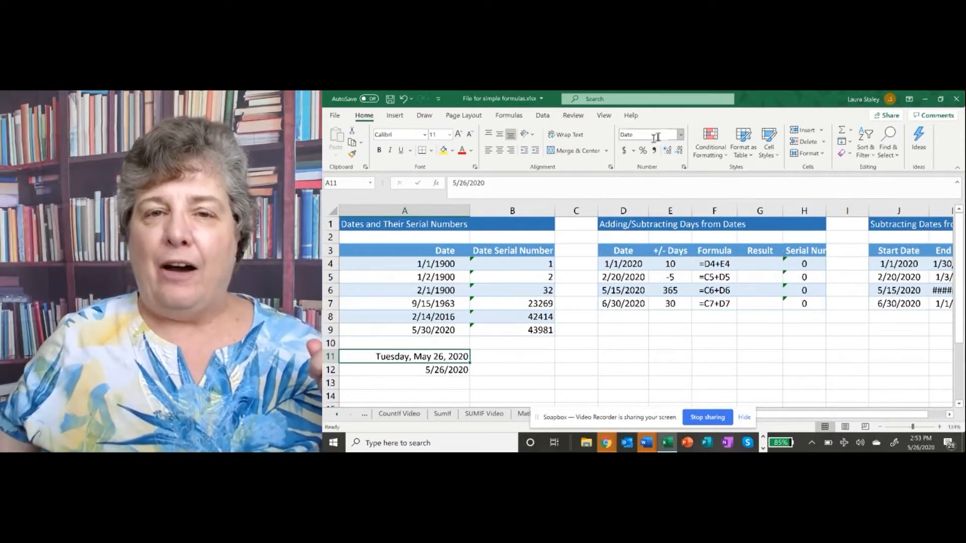
{"action": "left_click", "coordinate": [681, 135]}
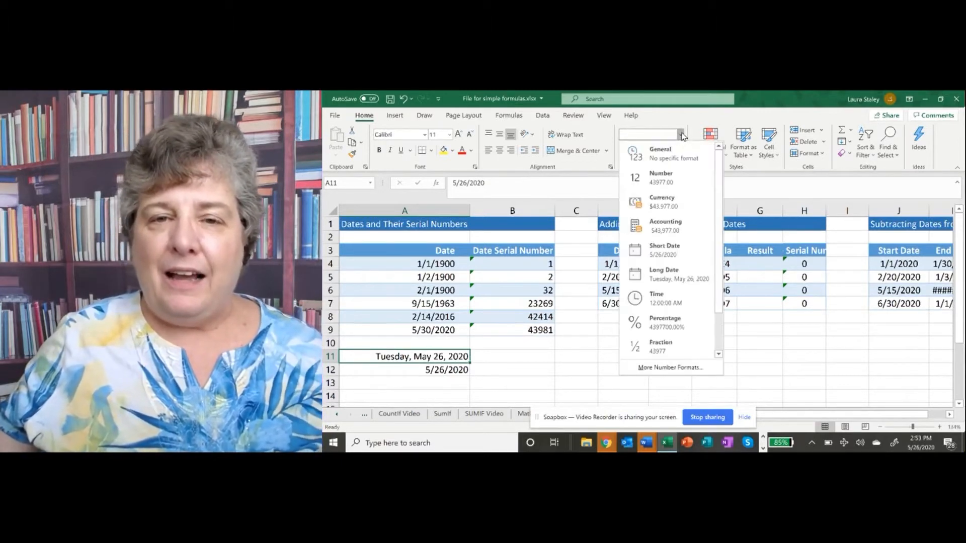
{"action": "left_click", "coordinate": [680, 251]}
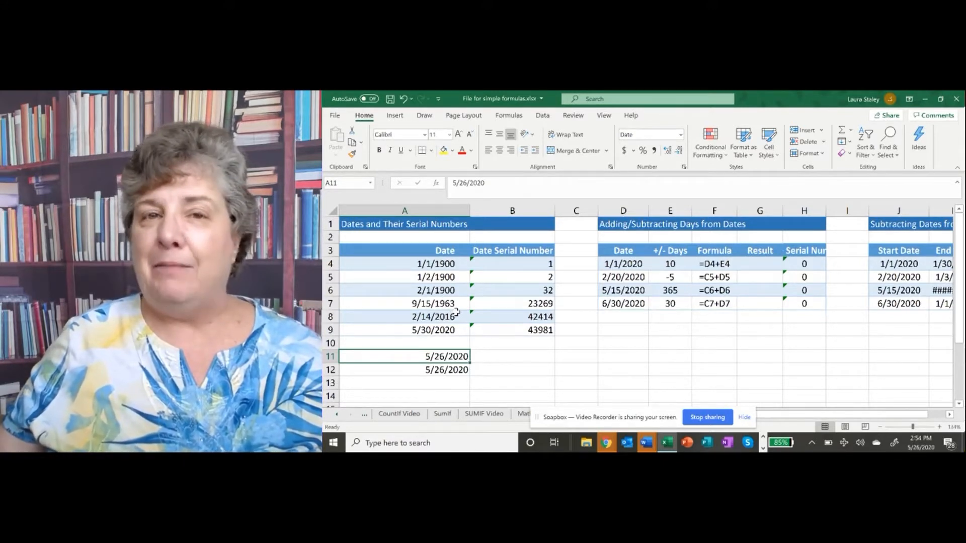
Enter 'May 26, 2020 as text, with a leading apostrophe, in cell B11
{"action": "left_click", "coordinate": [495, 356]}
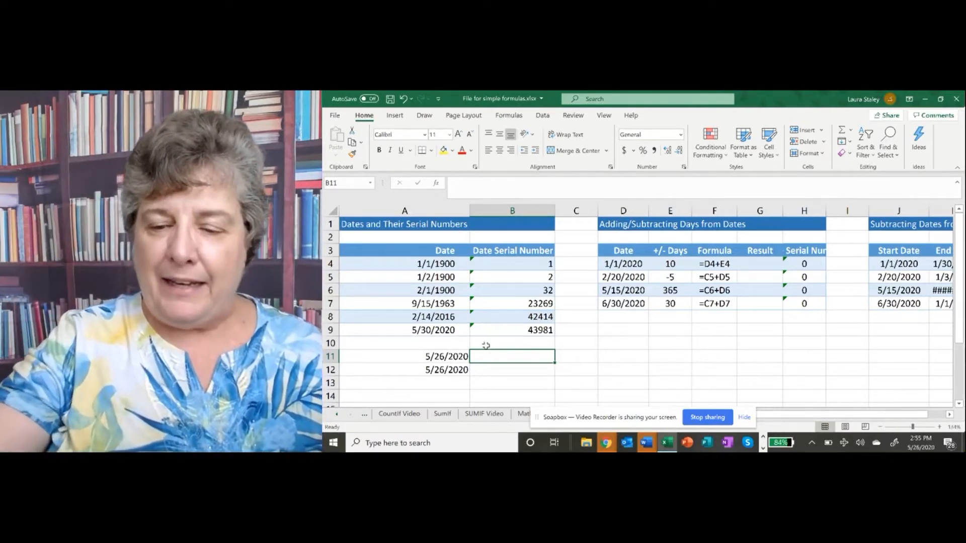
{"action": "type", "text": "'"}
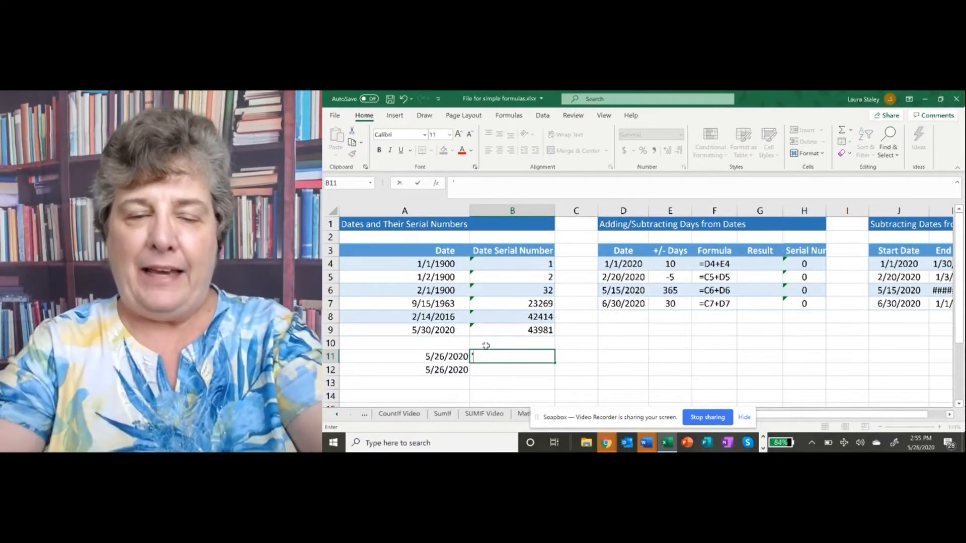
{"action": "type", "text": "May 26"}
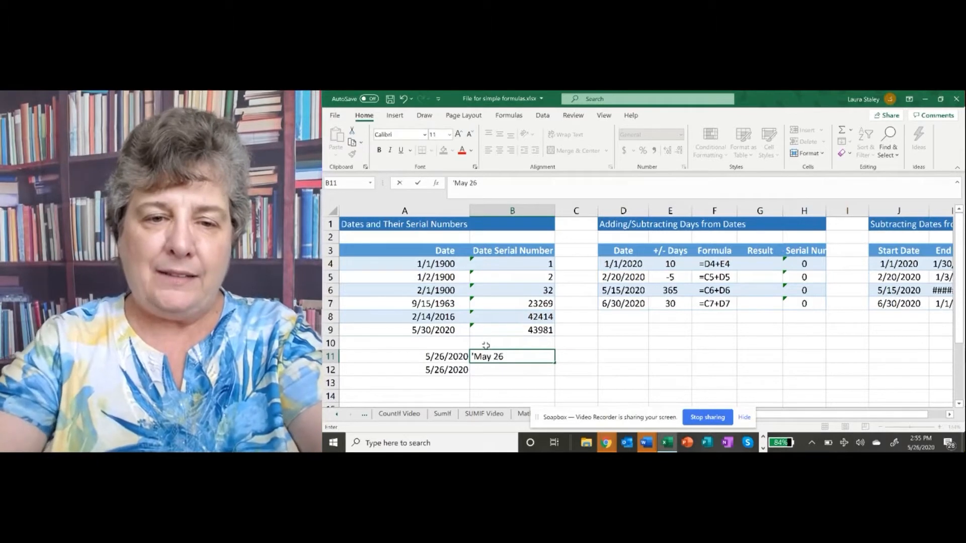
{"action": "type", "text": ", 2020"}
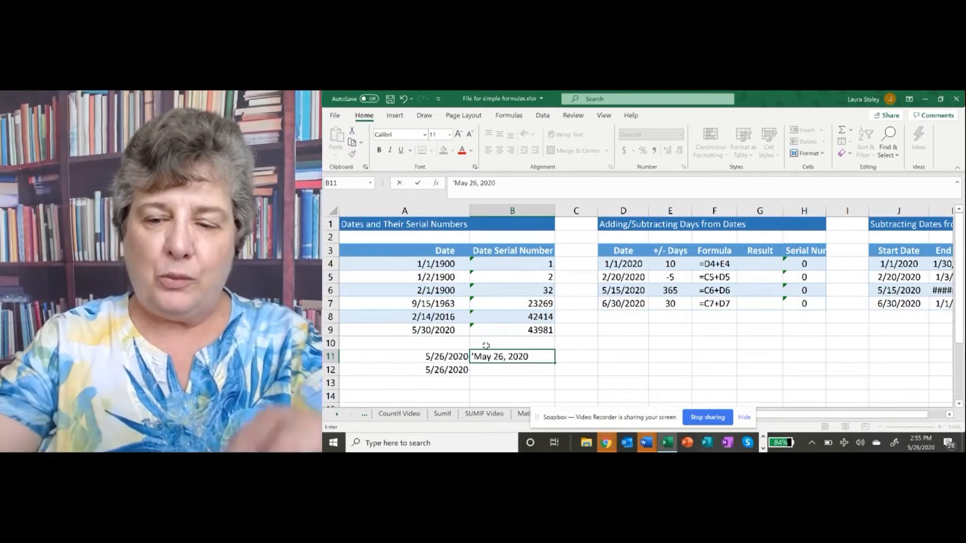
{"action": "key", "text": "Return"}
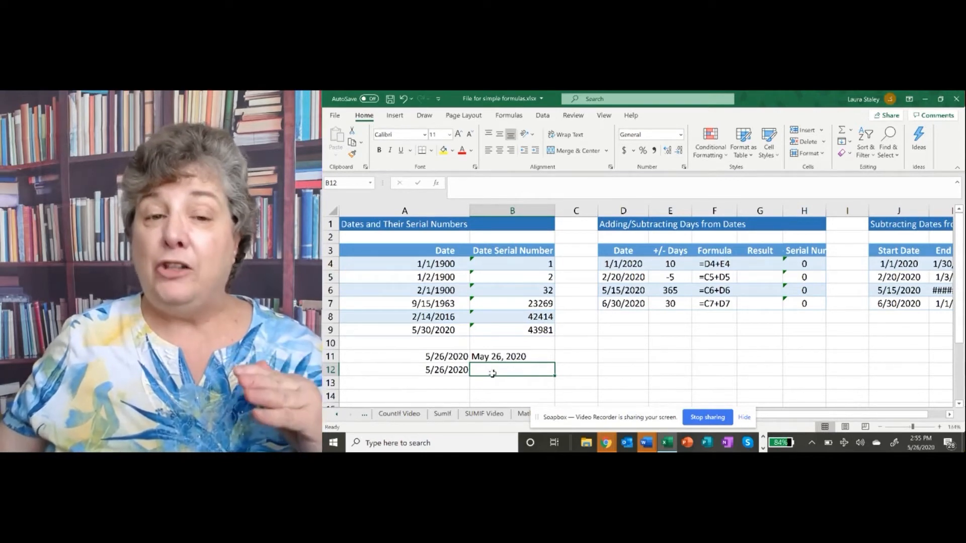
Clear the contents of cells A11 through B12
{"action": "left_click", "coordinate": [496, 357]}
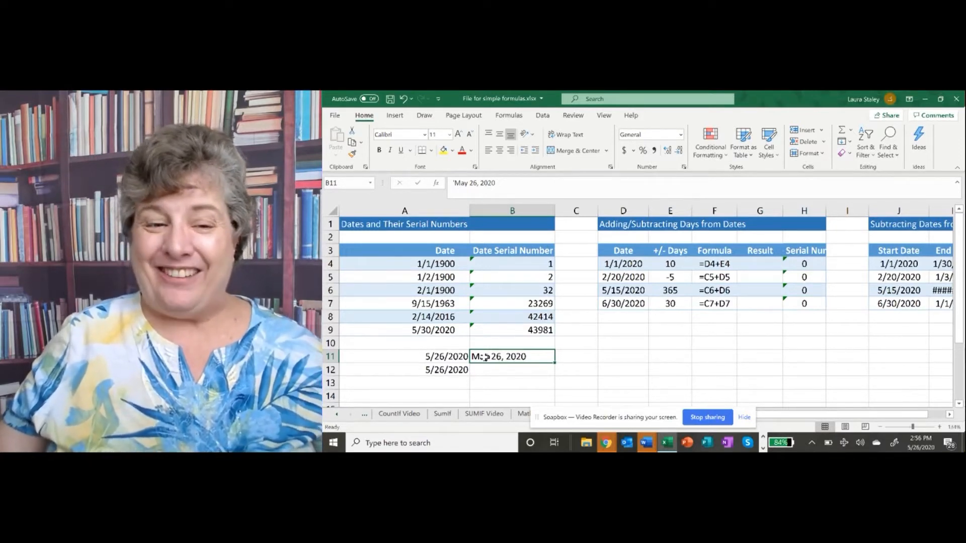
{"action": "left_click_drag", "start_coordinate": [441, 360], "coordinate": [485, 365]}
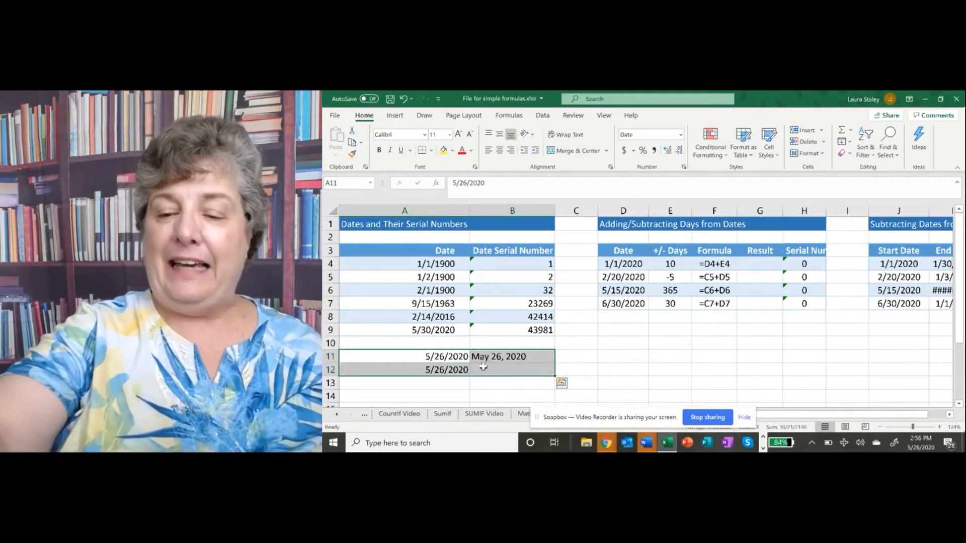
{"action": "key", "text": "Delete"}
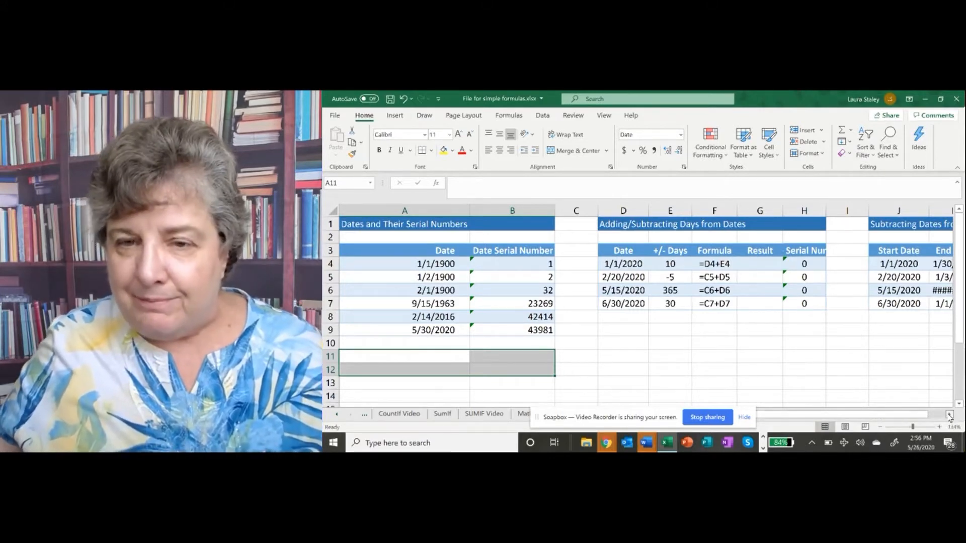
Rename the section heading in D1 to "Adding Days to Dates"
{"action": "left_click", "coordinate": [949, 415]}
{"action": "left_click", "coordinate": [949, 415]}
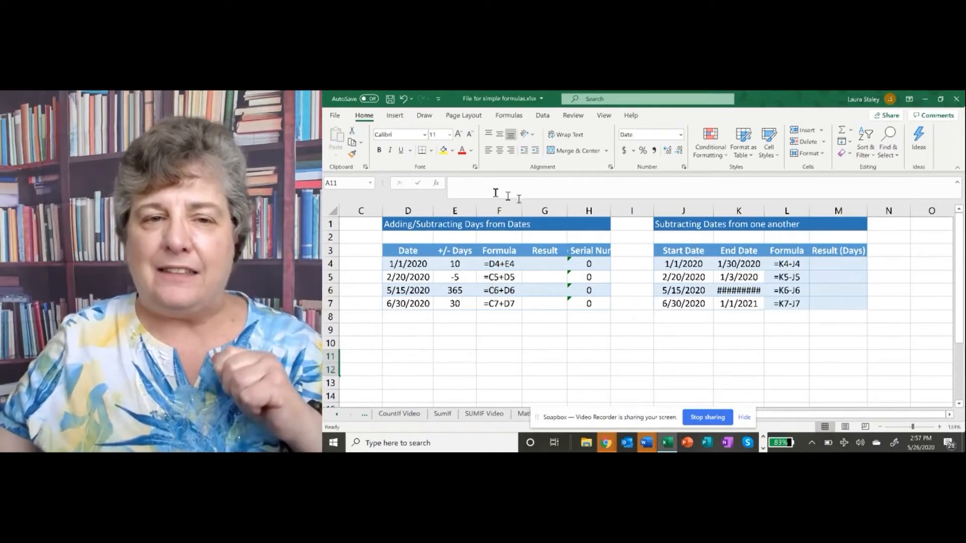
{"action": "left_click", "coordinate": [417, 225]}
{"action": "double_click", "coordinate": [417, 225]}
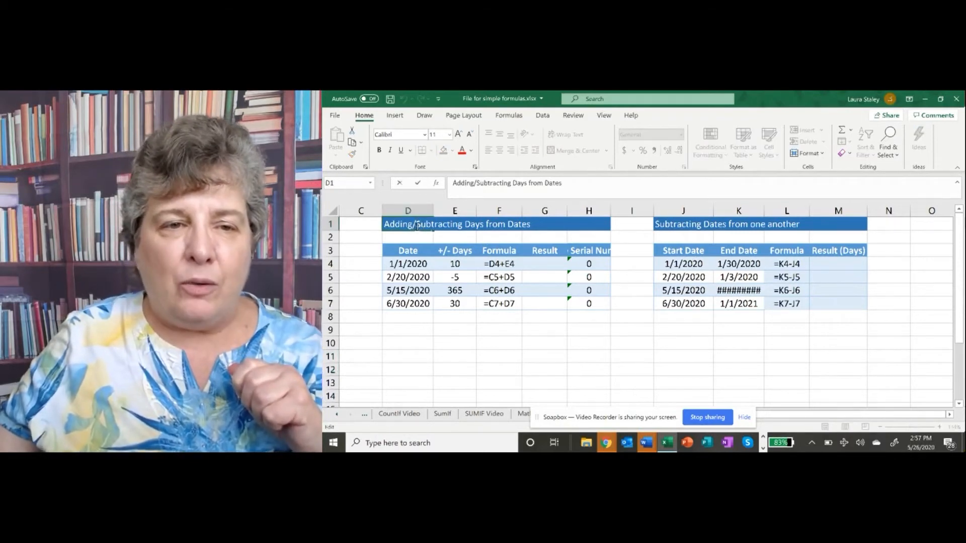
{"action": "left_click_drag", "start_coordinate": [414, 225], "coordinate": [463, 225]}
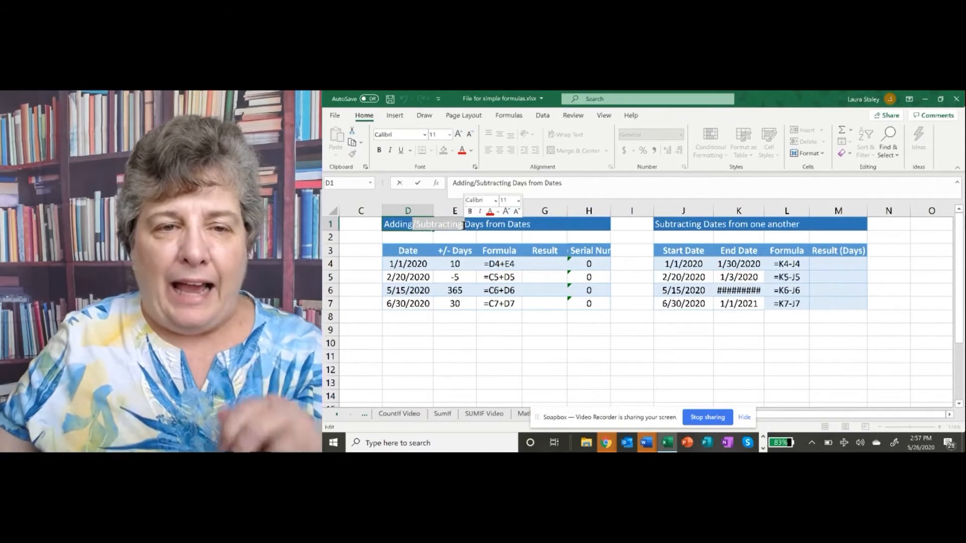
{"action": "key", "text": "Delete"}
{"action": "double_click", "coordinate": [447, 226]}
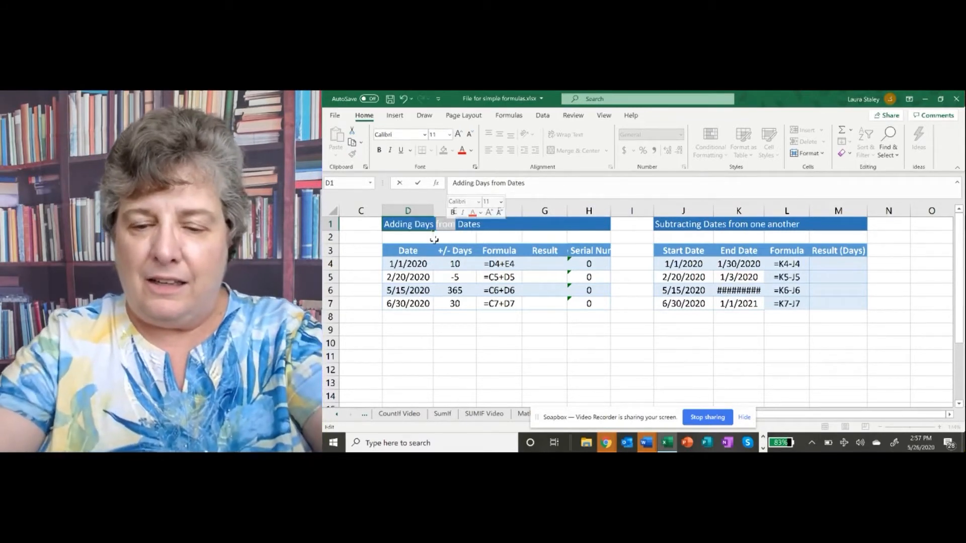
{"action": "type", "text": "to"}
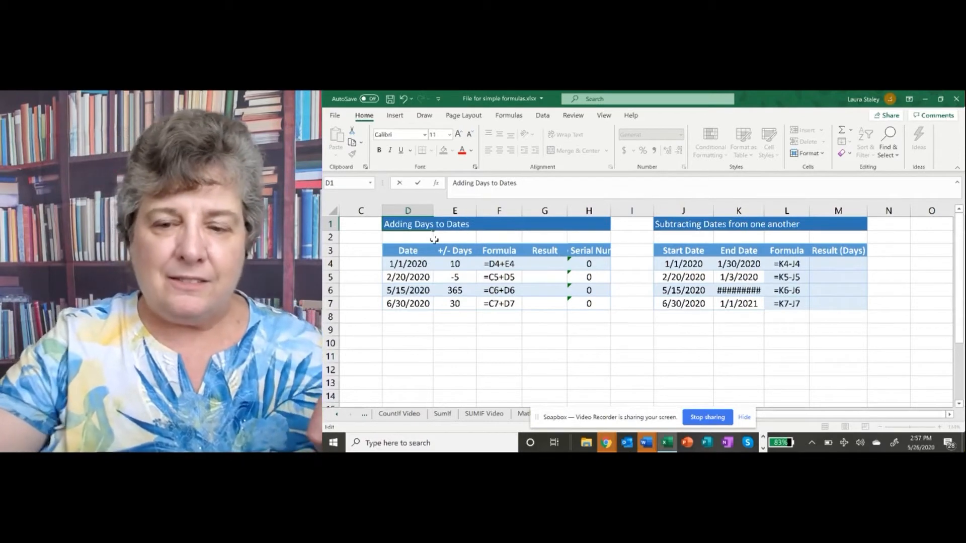
{"action": "key", "text": "Return"}
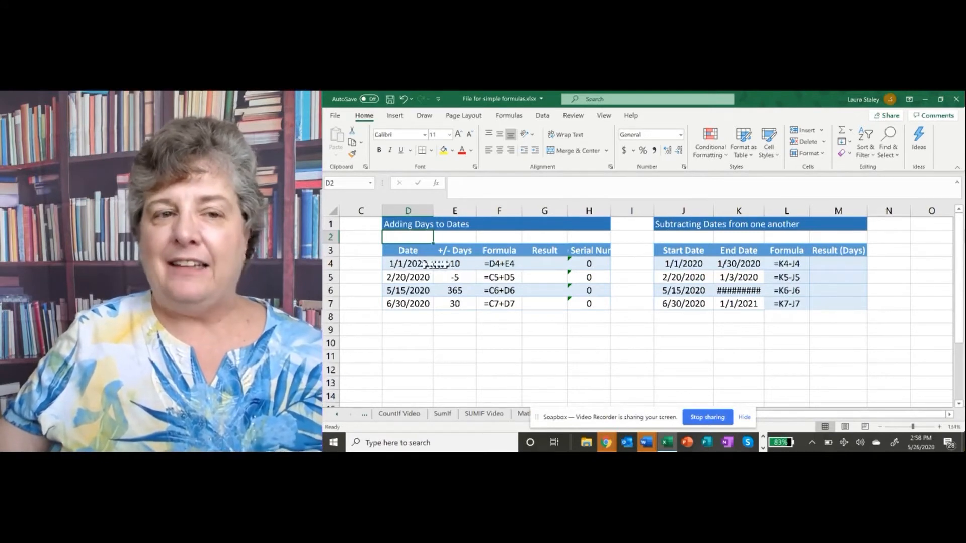
Enter the formula =D4+E4 in cell G4 and widen column G so the result date fits
{"action": "left_click", "coordinate": [550, 266]}
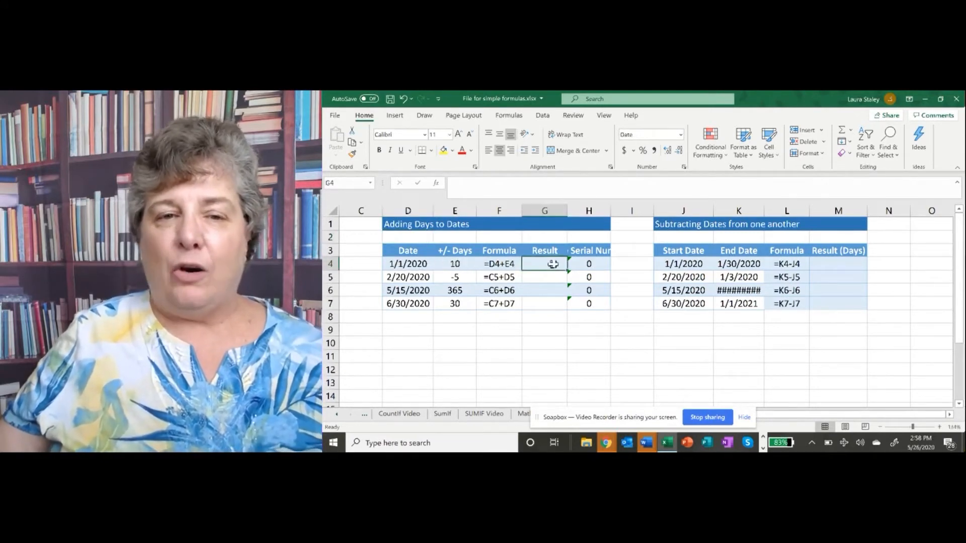
{"action": "type", "text": "="}
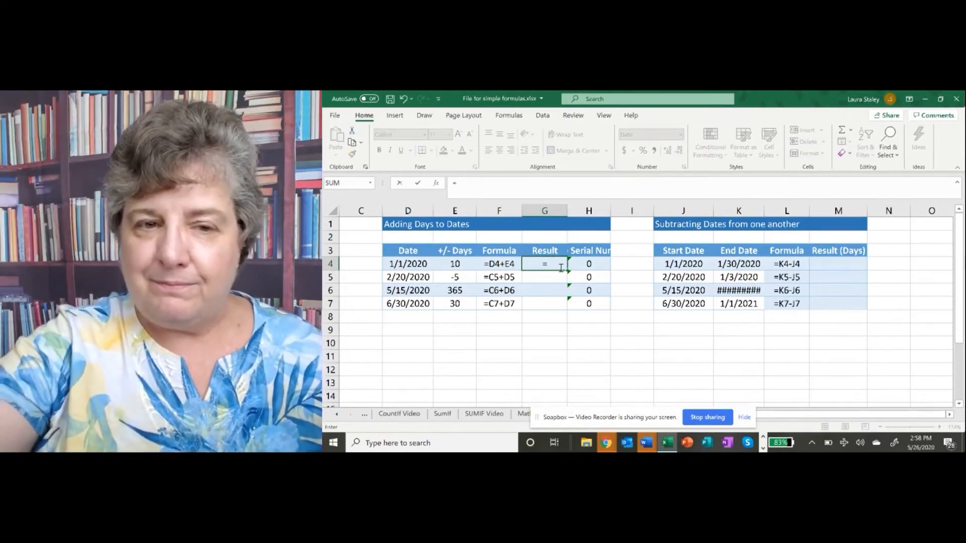
{"action": "left_click", "coordinate": [407, 265]}
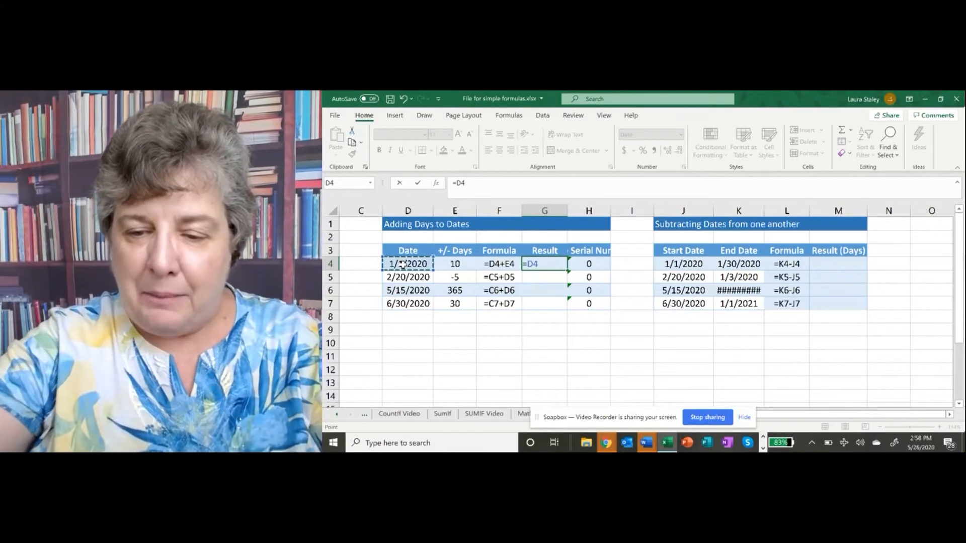
{"action": "type", "text": "+"}
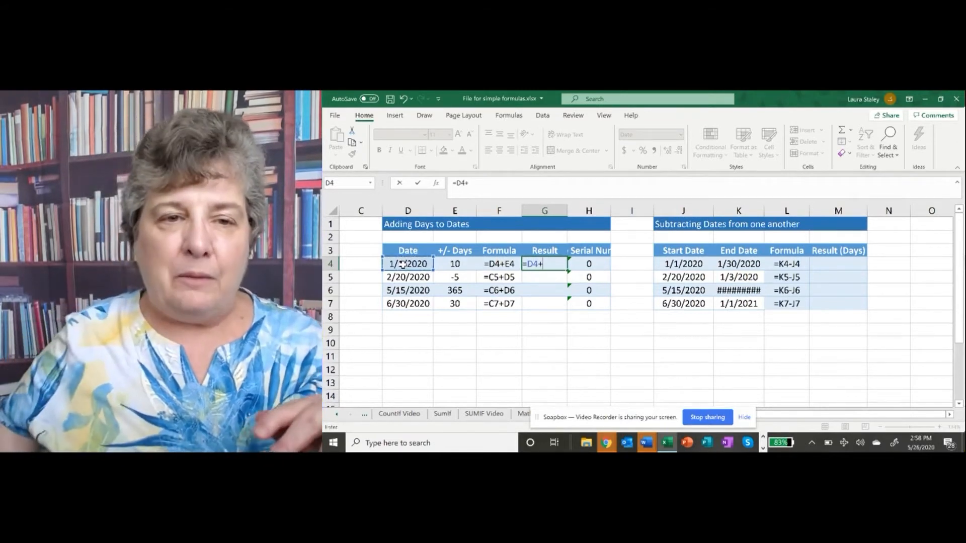
{"action": "left_click", "coordinate": [454, 267]}
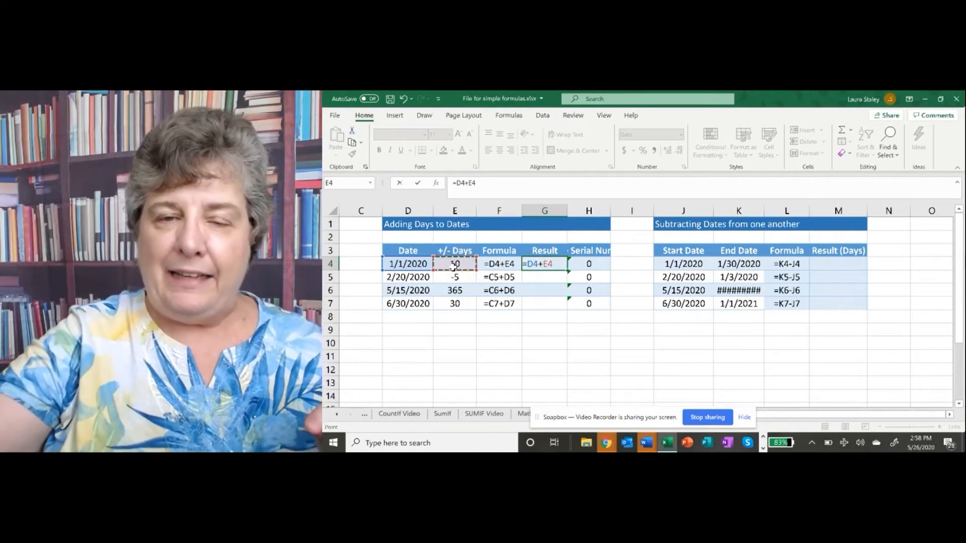
{"action": "key", "text": "Return"}
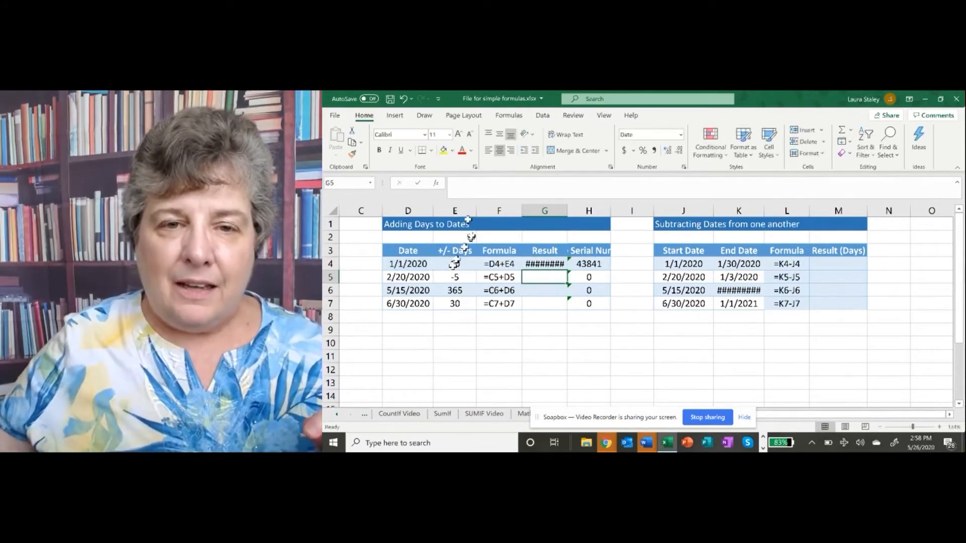
{"action": "left_click_drag", "start_coordinate": [567, 210], "coordinate": [574, 211]}
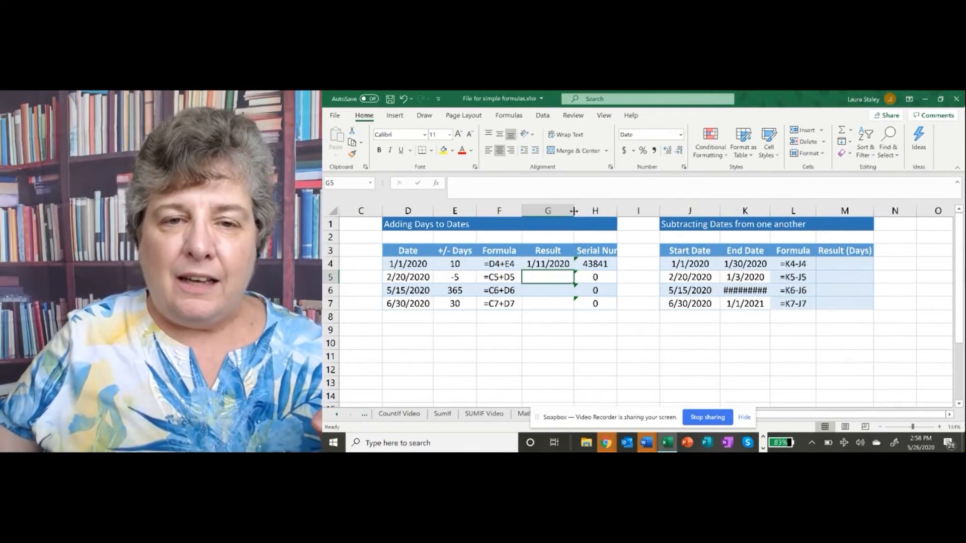
Enter the formula =D5+E5 in cell G5 to add the days to the second date
{"action": "left_click", "coordinate": [547, 264]}
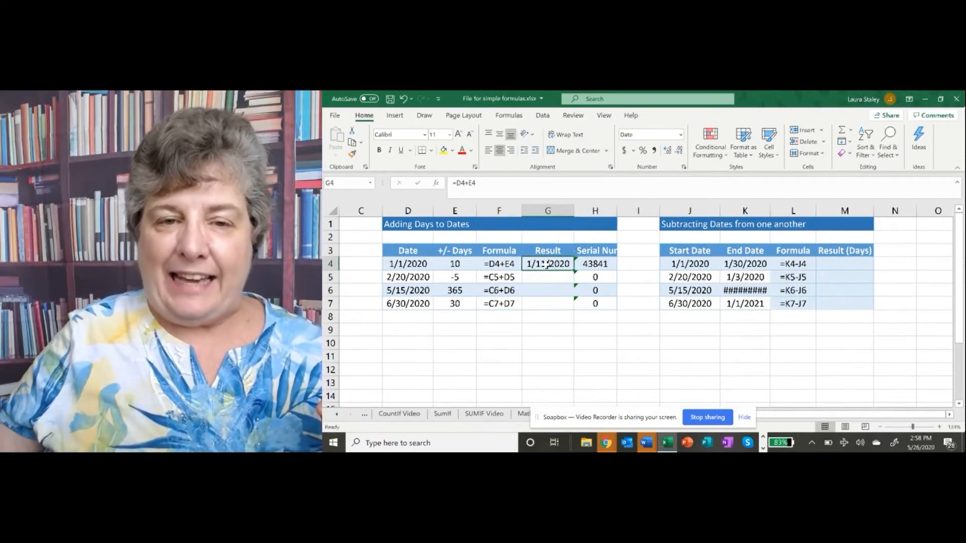
{"action": "left_click", "coordinate": [601, 264]}
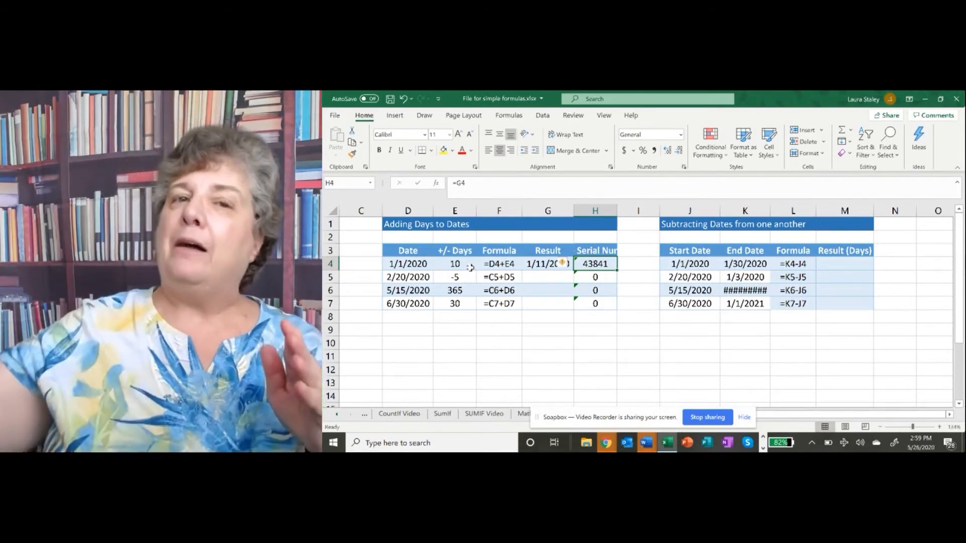
{"action": "left_click", "coordinate": [537, 280]}
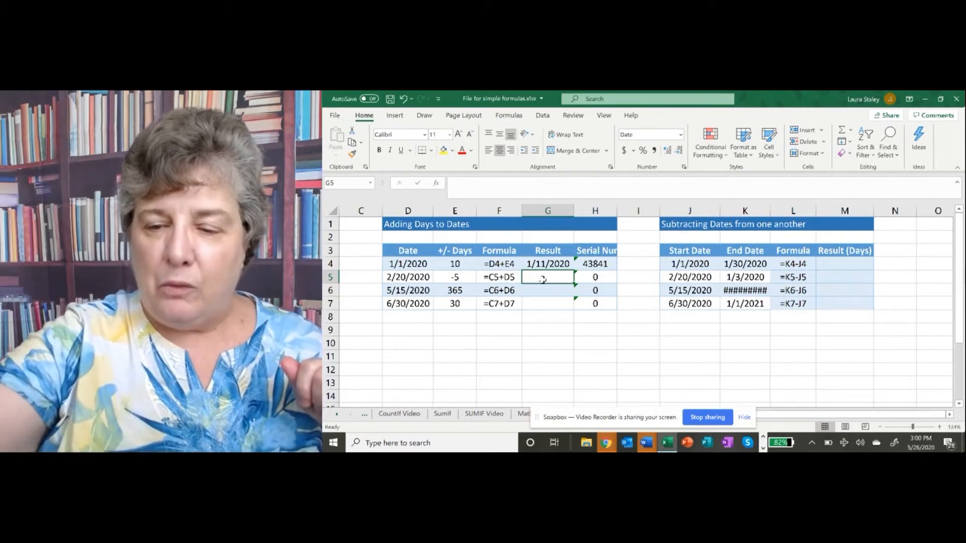
{"action": "type", "text": "="}
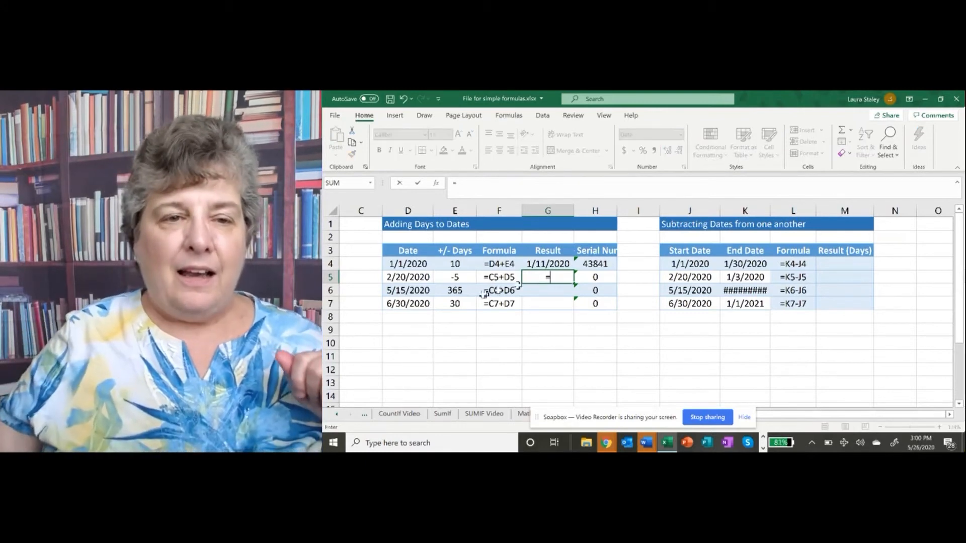
{"action": "left_click", "coordinate": [408, 278]}
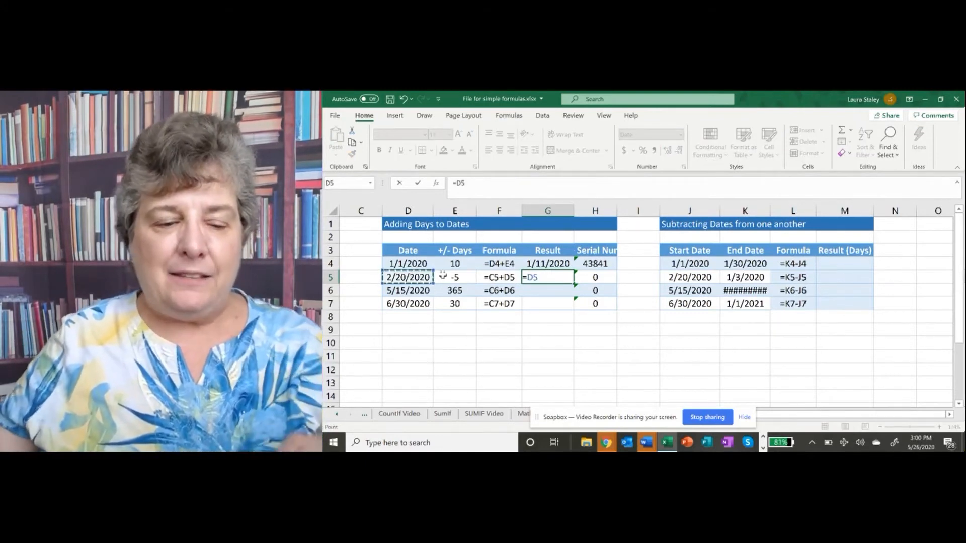
{"action": "type", "text": "+"}
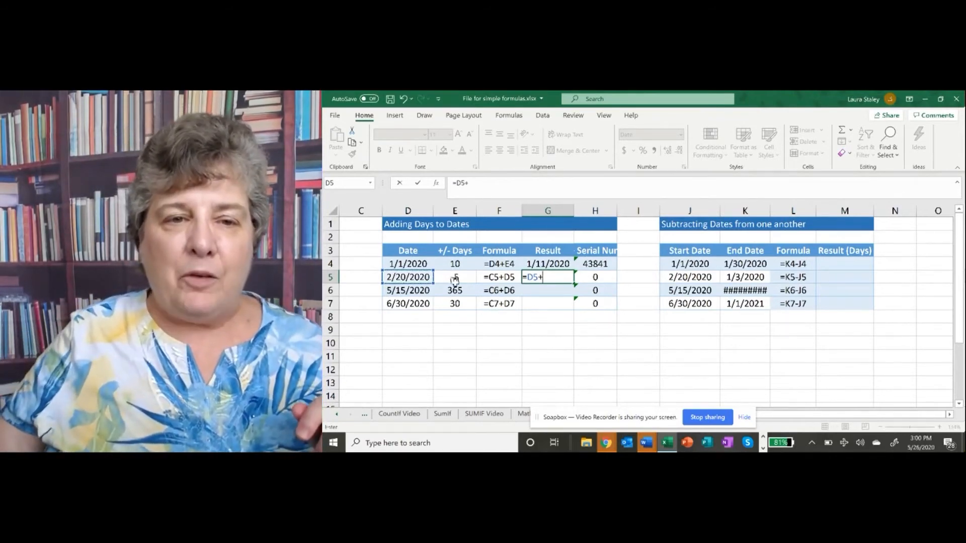
{"action": "left_click", "coordinate": [458, 277]}
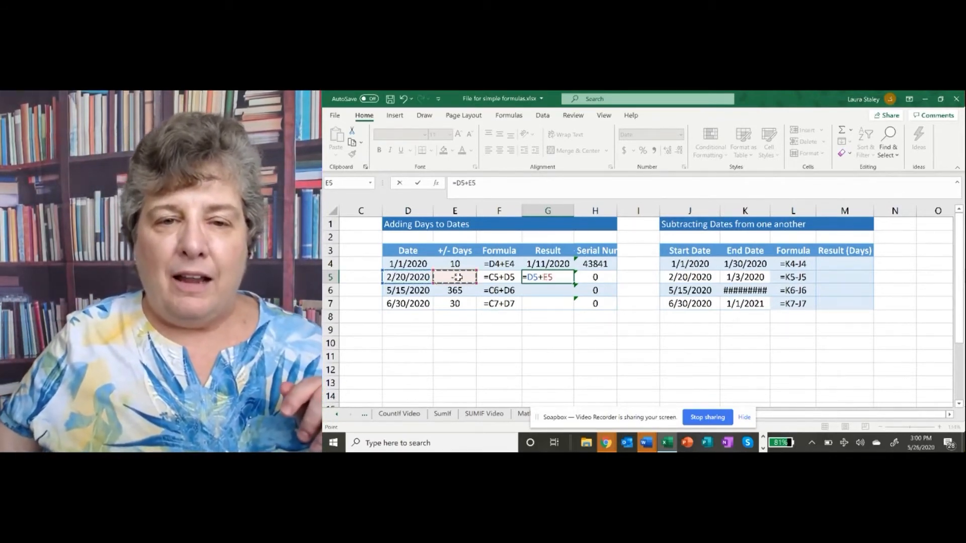
{"action": "key", "text": "Return"}
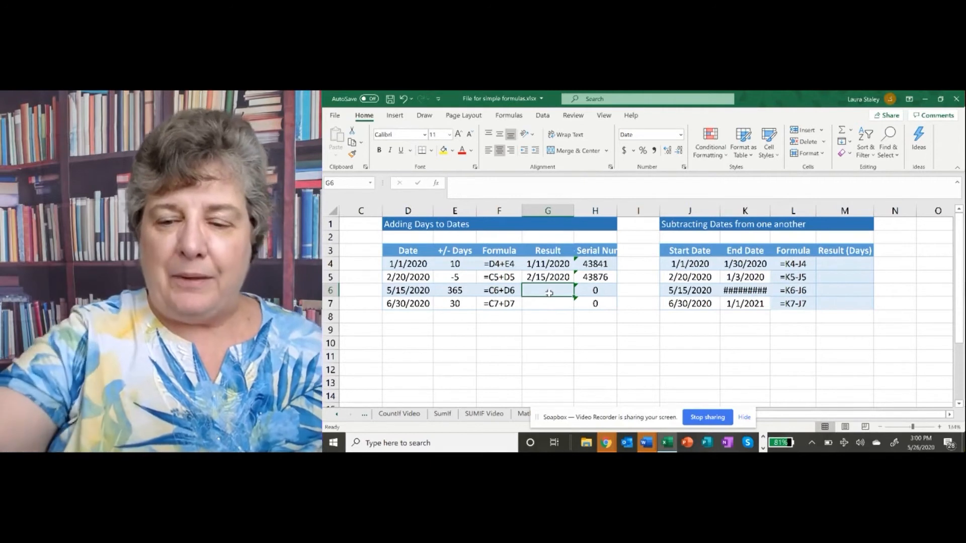
Enter the formula =D6+E6 in cell G6 to add 365 days to the third date
{"action": "type", "text": "="}
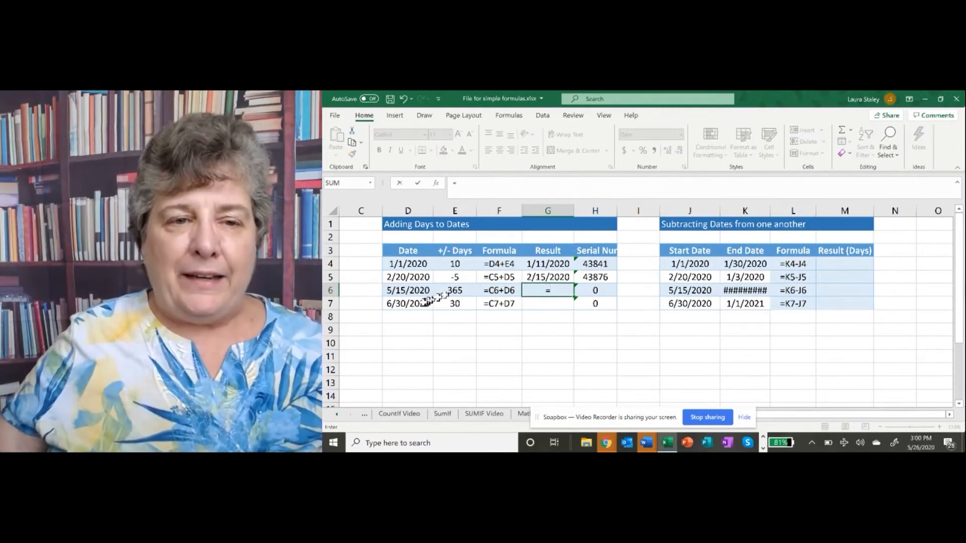
{"action": "left_click", "coordinate": [420, 293]}
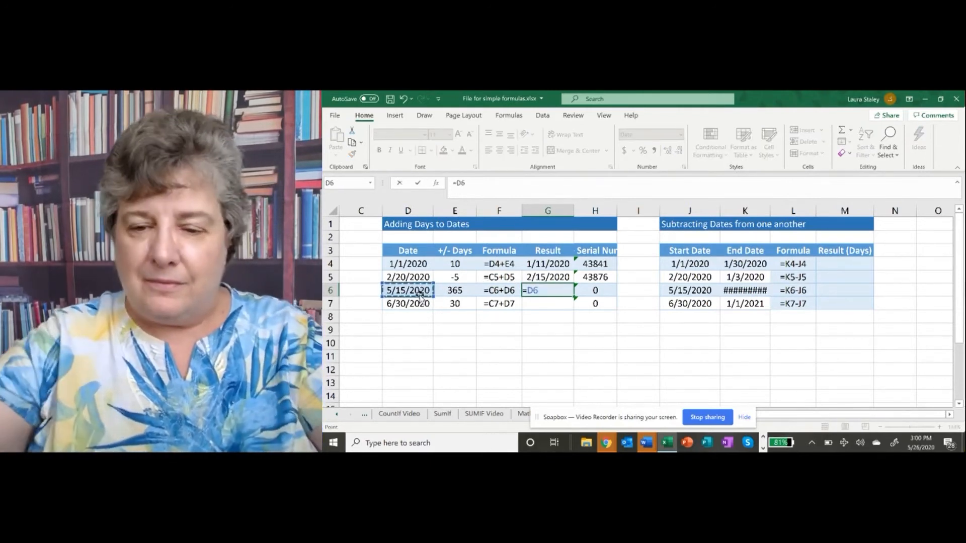
{"action": "type", "text": "+"}
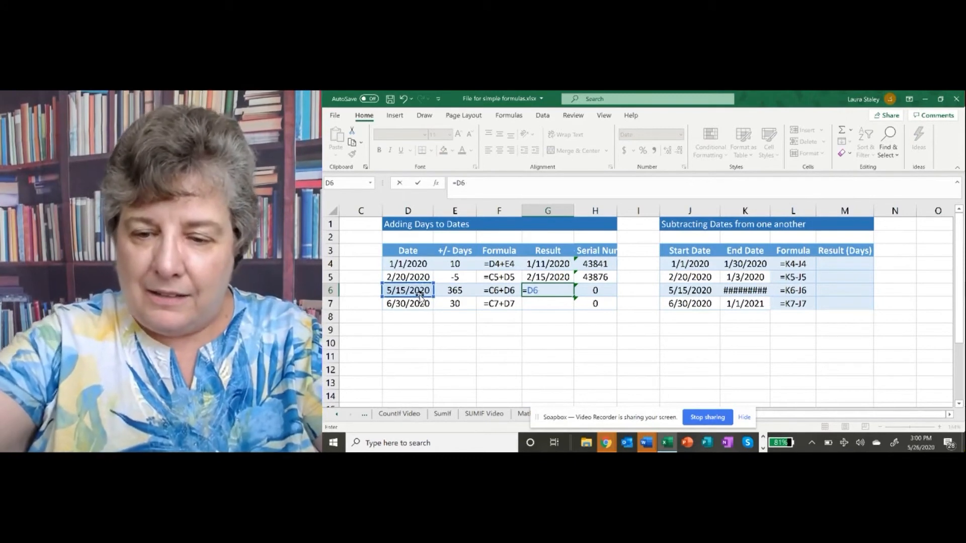
{"action": "type", "text": "+"}
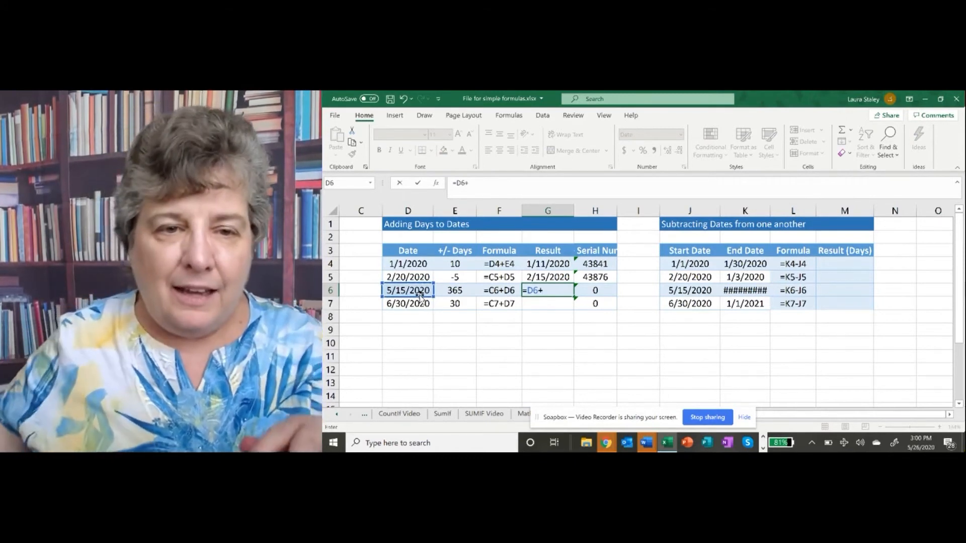
{"action": "left_click", "coordinate": [462, 291]}
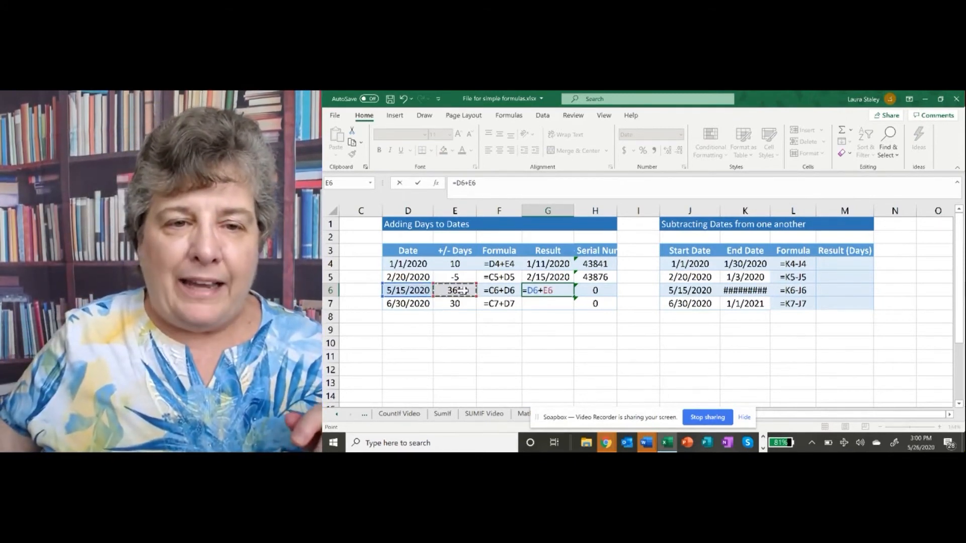
{"action": "key", "text": "Return"}
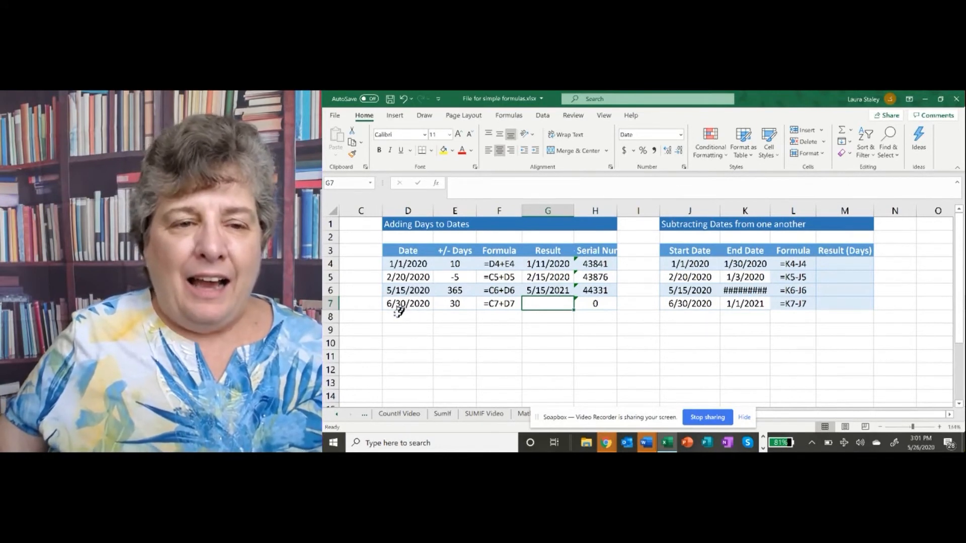
Enter the formula =D7+E7 in cell G7 to add 30 days to the fourth date
{"action": "left_click", "coordinate": [400, 305]}
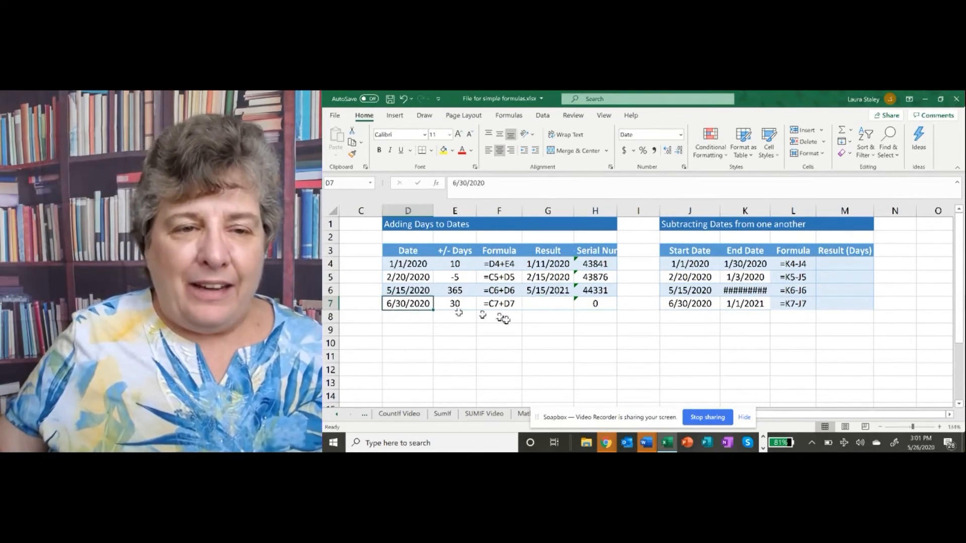
{"action": "left_click", "coordinate": [533, 304]}
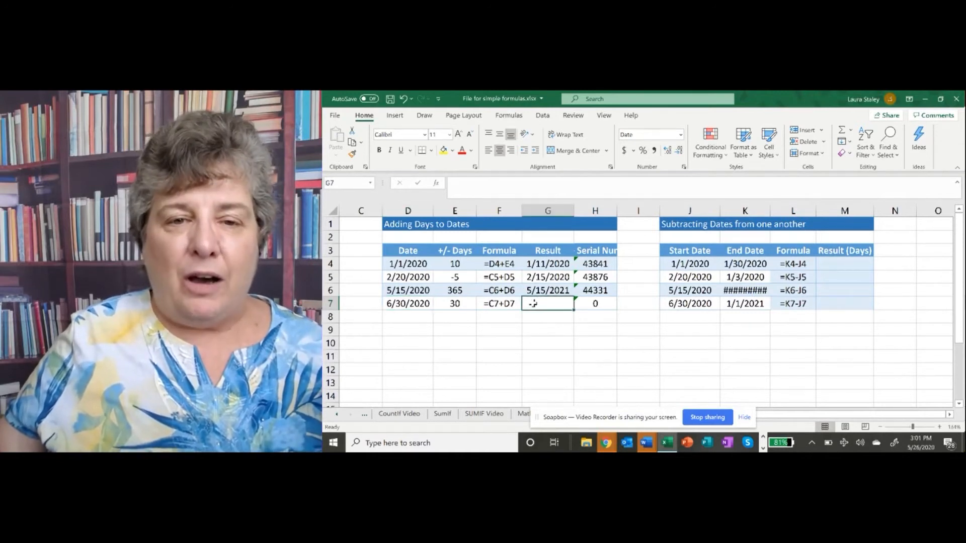
{"action": "type", "text": "="}
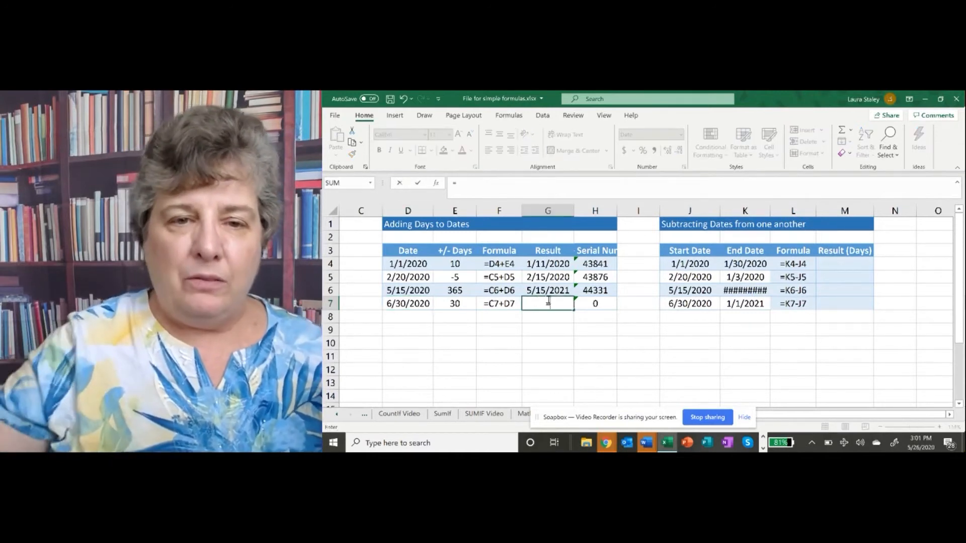
{"action": "left_click", "coordinate": [422, 303]}
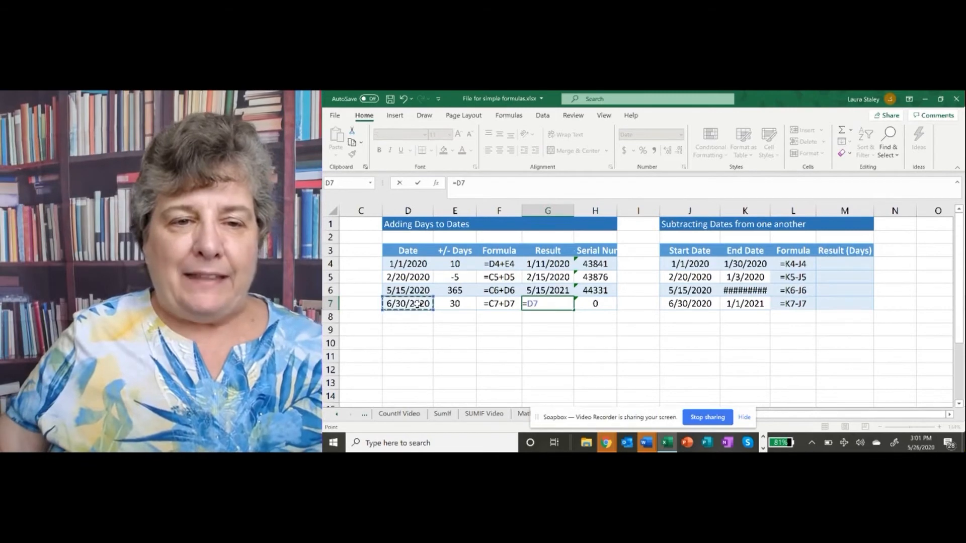
{"action": "type", "text": "+"}
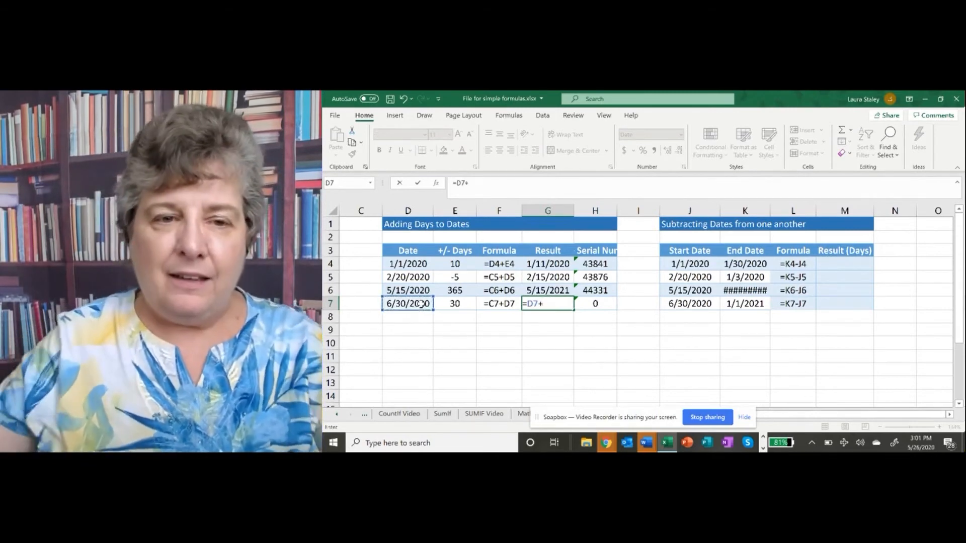
{"action": "left_click", "coordinate": [459, 305]}
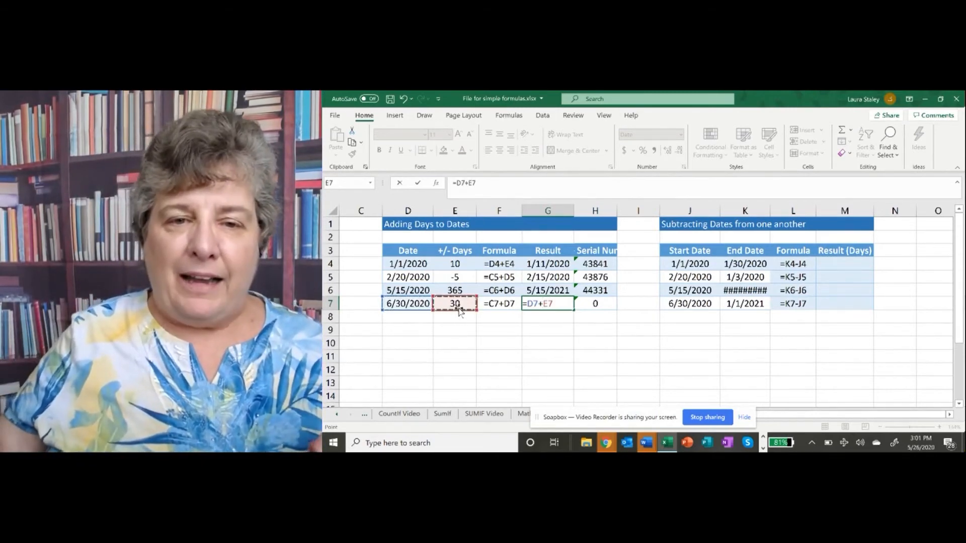
{"action": "key", "text": "Return"}
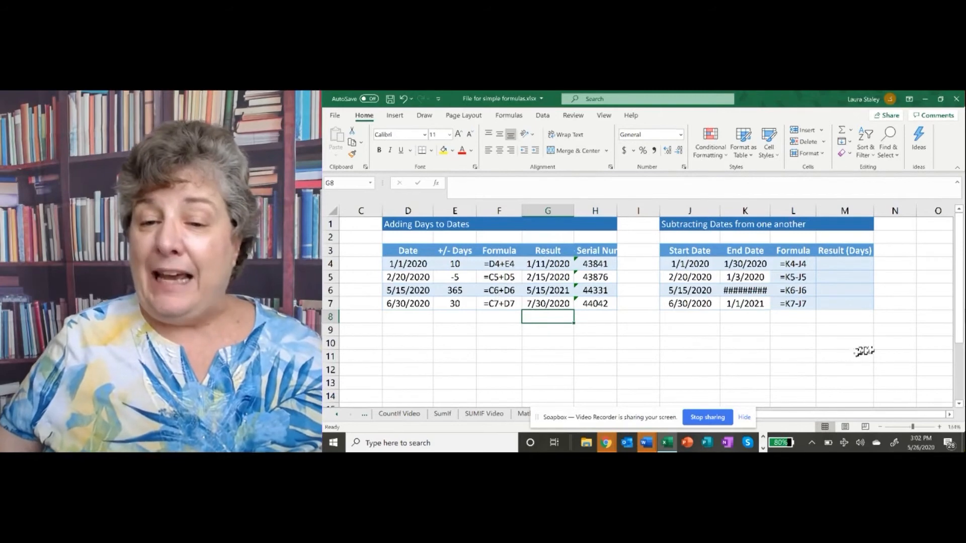
Widen column K so the end dates display in full
{"action": "left_click_drag", "start_coordinate": [890, 415], "coordinate": [891, 415]}
{"action": "left_click", "coordinate": [845, 268]}
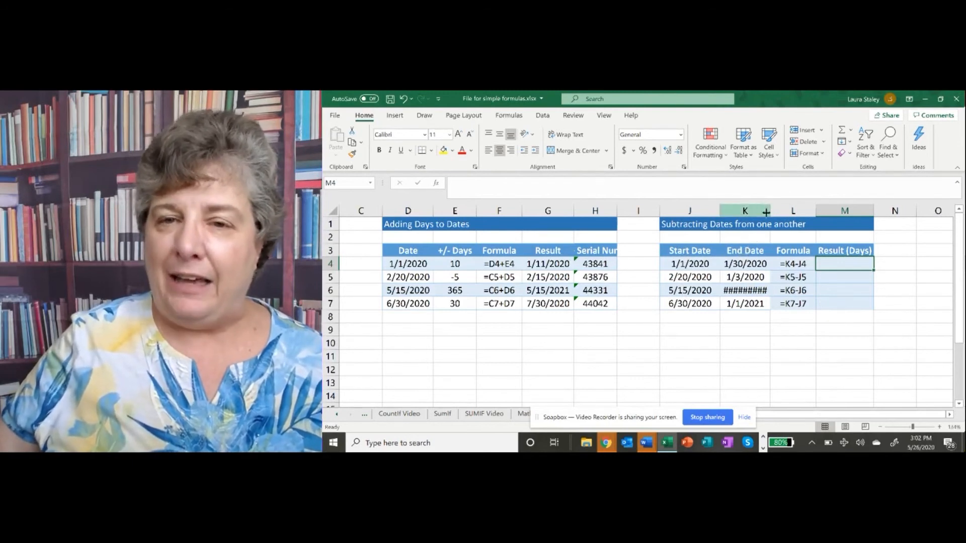
{"action": "left_click_drag", "start_coordinate": [770, 211], "coordinate": [778, 212]}
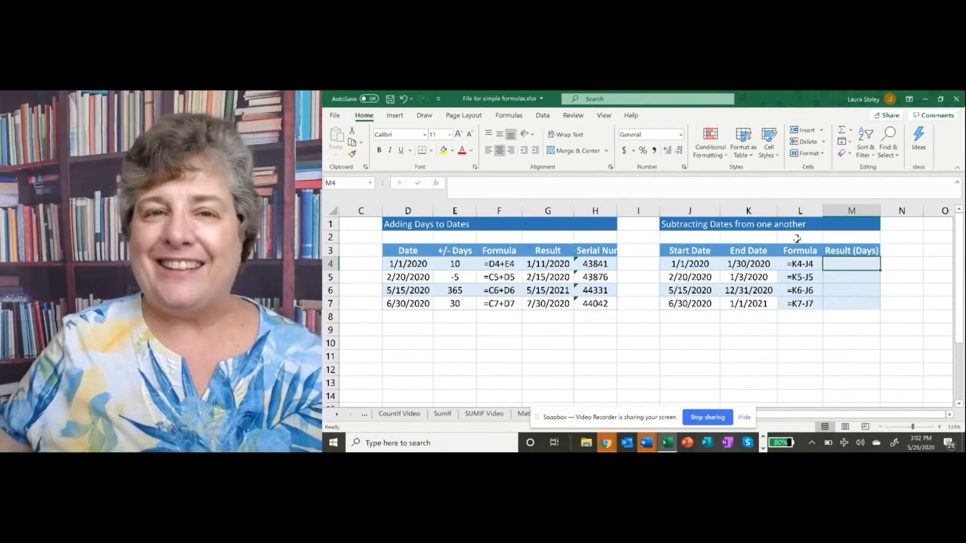
Enter the formula =K4-J4 in cell M4 to subtract the start date from the end date
{"action": "left_click", "coordinate": [804, 264]}
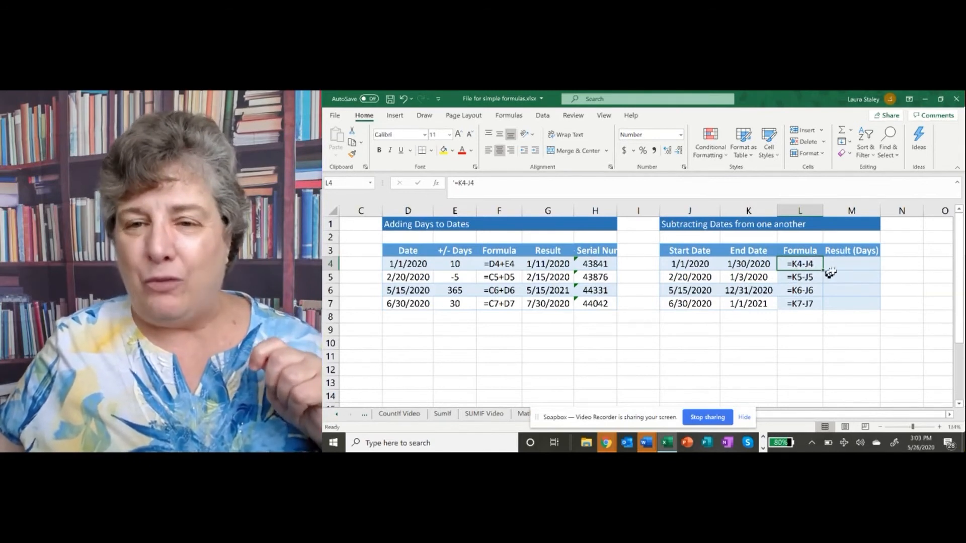
{"action": "left_click", "coordinate": [858, 267]}
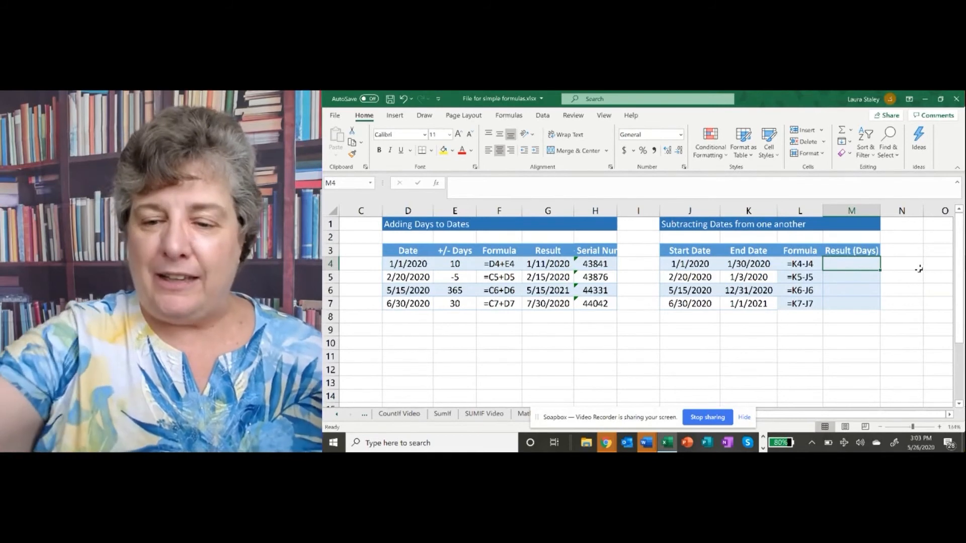
{"action": "type", "text": "="}
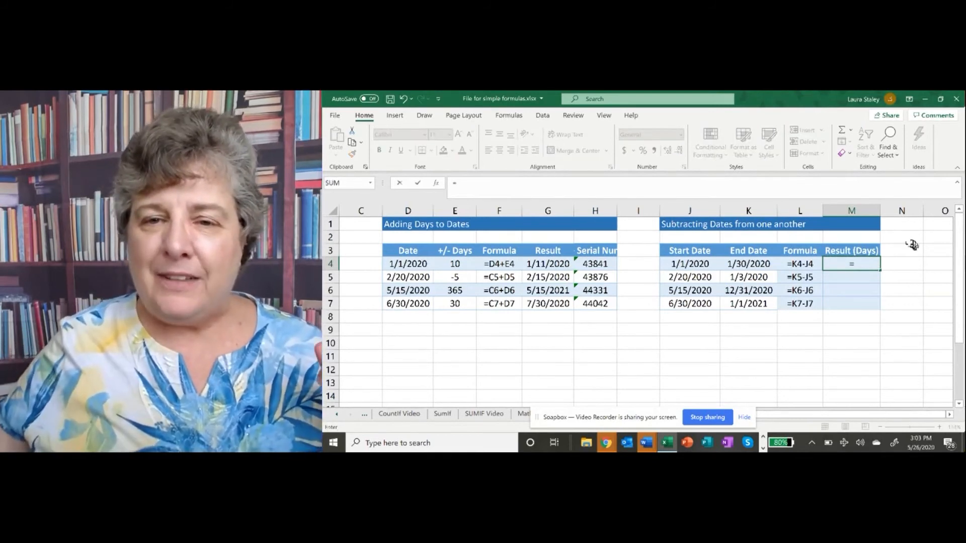
{"action": "left_click", "coordinate": [741, 264]}
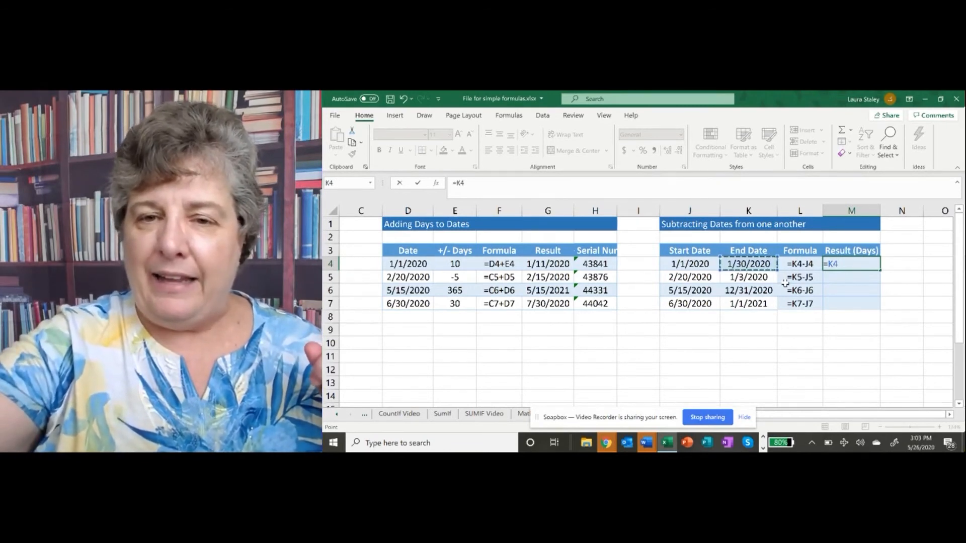
{"action": "type", "text": "-"}
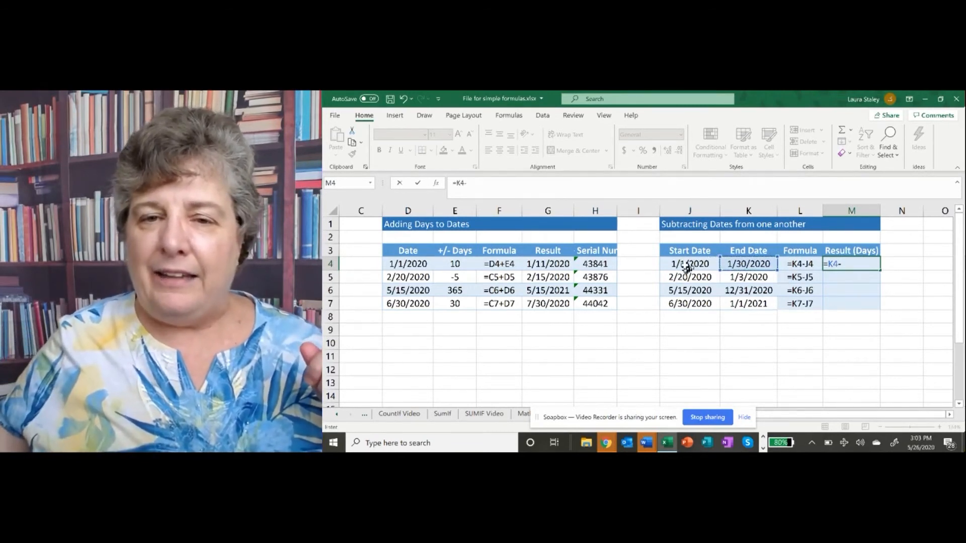
{"action": "left_click", "coordinate": [690, 265]}
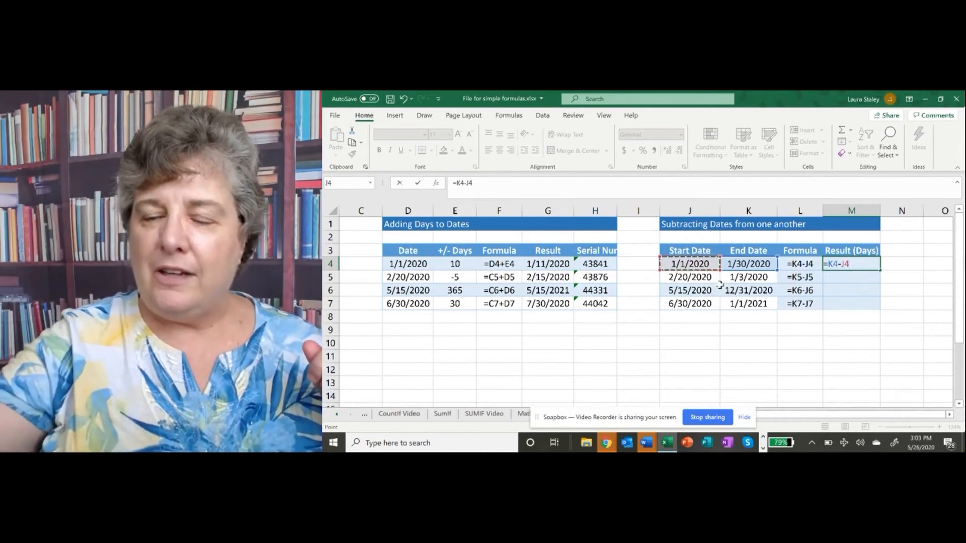
{"action": "key", "text": "Return"}
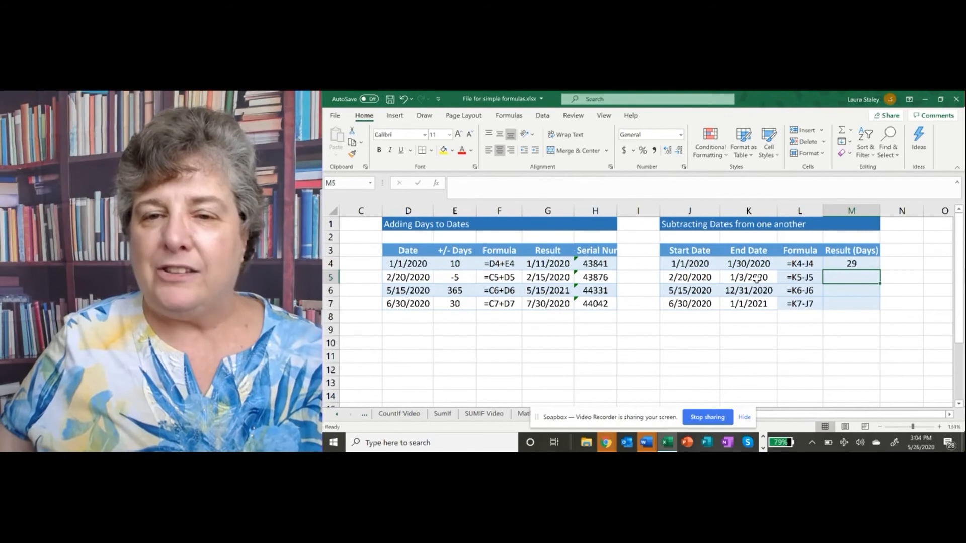
Enter the formula =K5-J5 in cell M5 to get the days between the second pair of dates
{"action": "type", "text": "="}
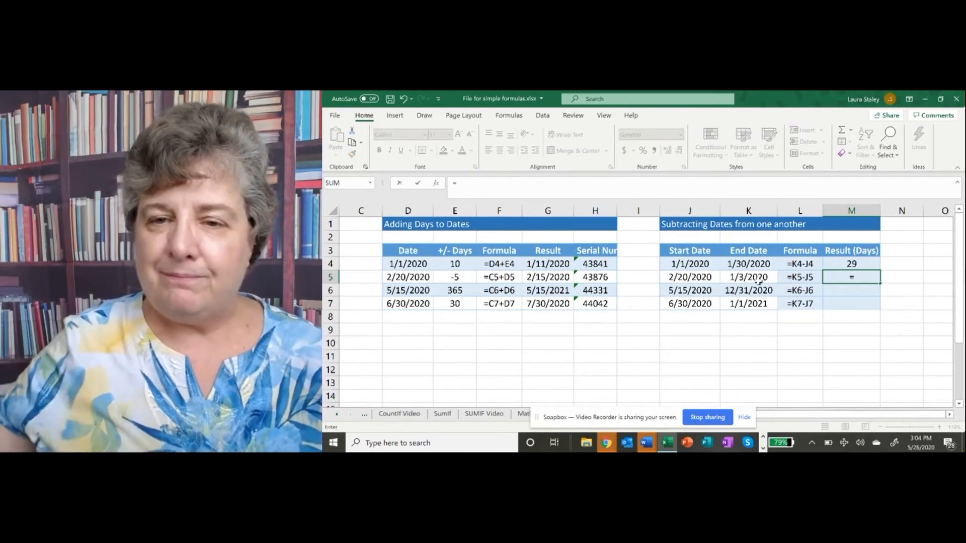
{"action": "left_click", "coordinate": [744, 276]}
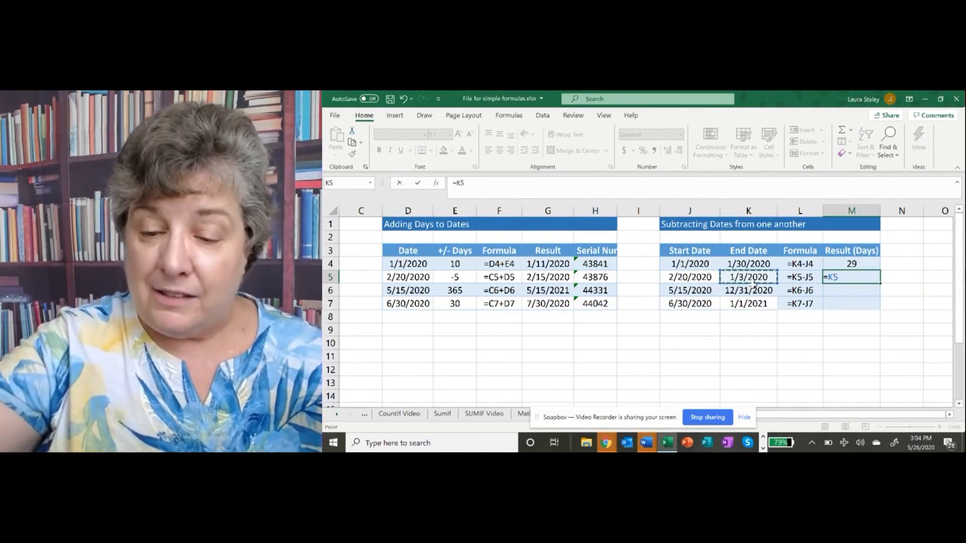
{"action": "type", "text": "-"}
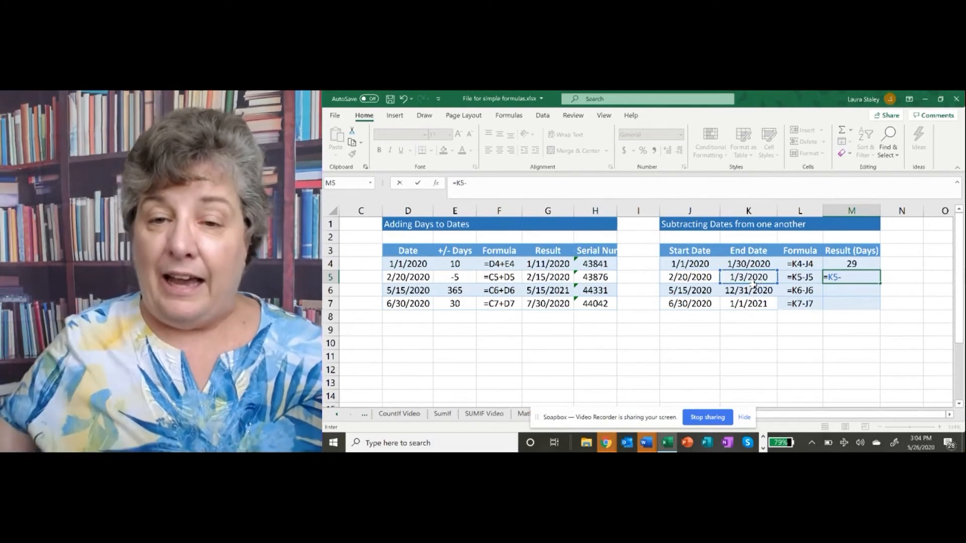
{"action": "left_click", "coordinate": [696, 277]}
{"action": "key", "text": "Return"}
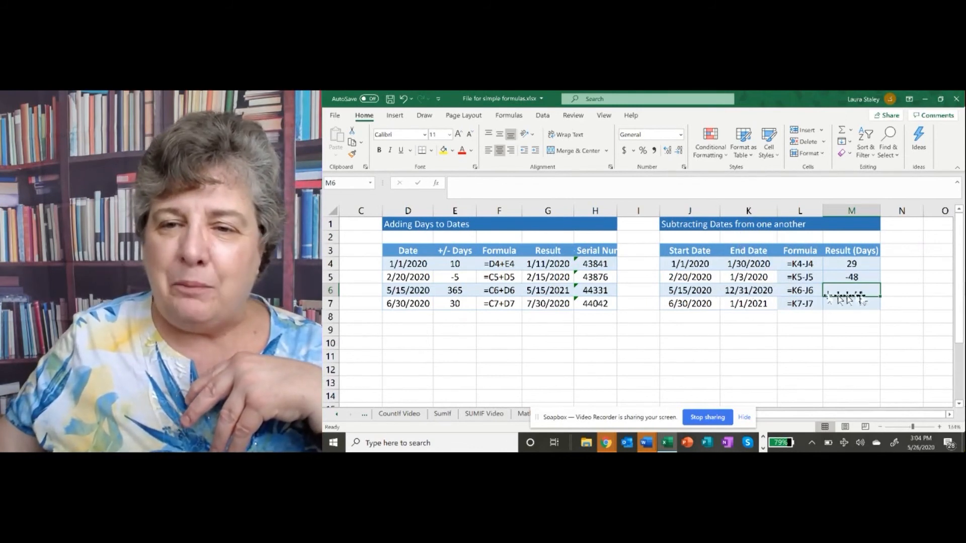
Enter the formula =K6-J6 in cell M6 to get the days between the third pair of dates
{"action": "type", "text": "="}
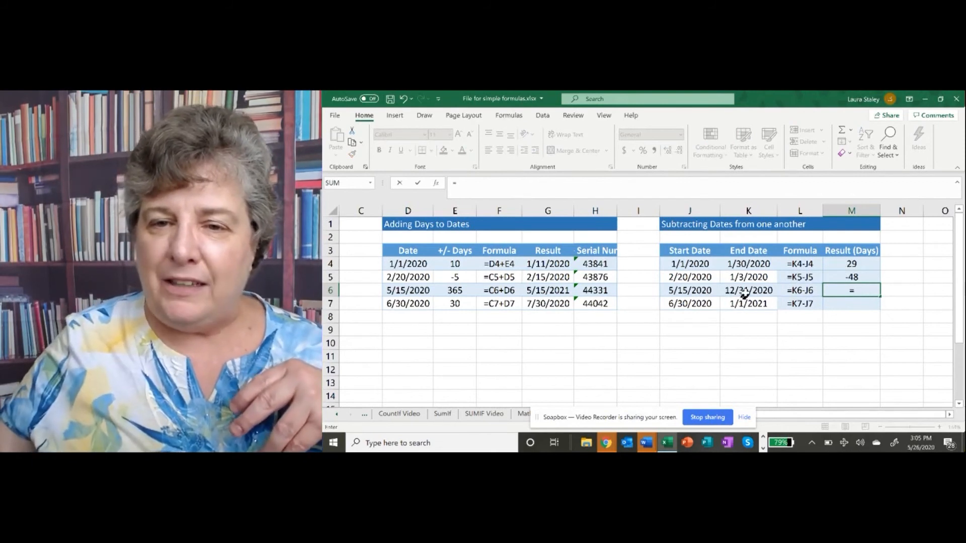
{"action": "left_click", "coordinate": [747, 291]}
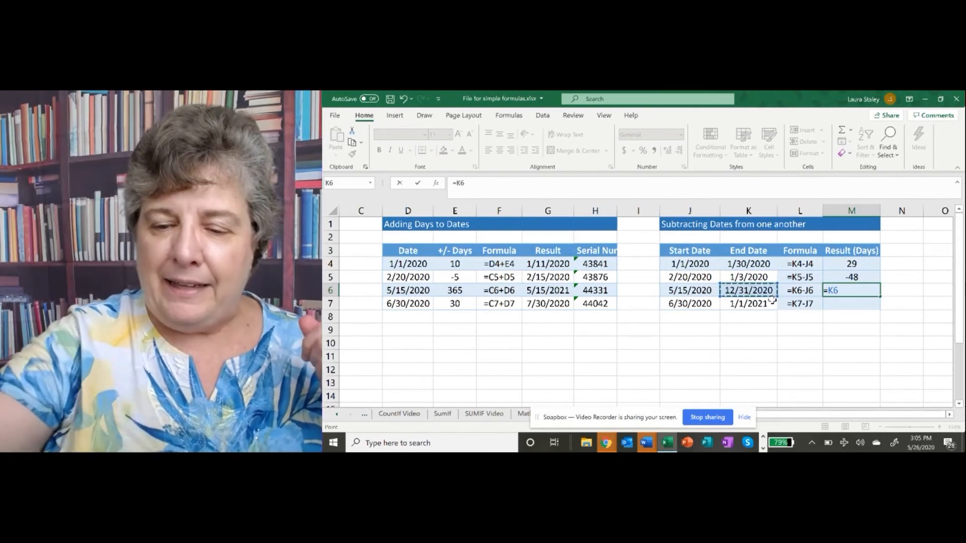
{"action": "type", "text": "-"}
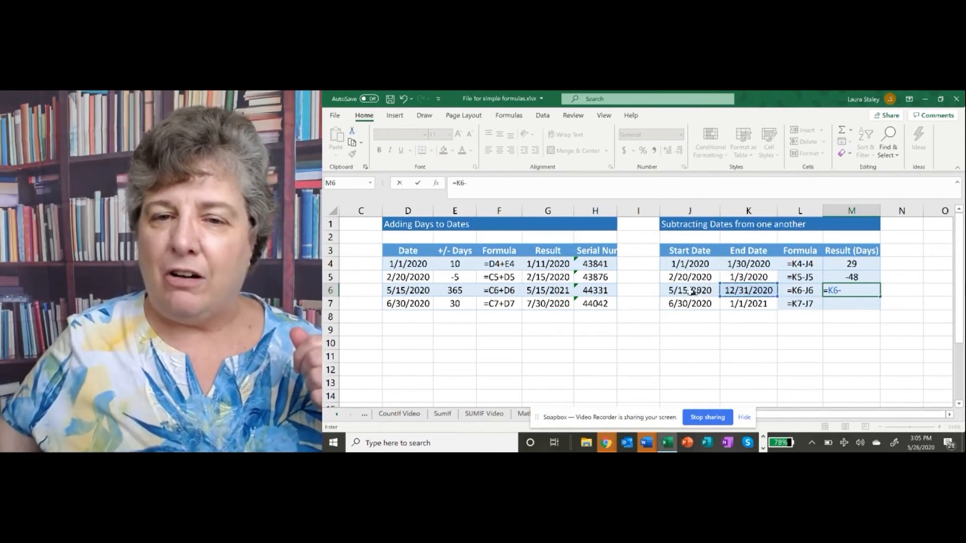
{"action": "left_click", "coordinate": [690, 290]}
{"action": "key", "text": "Return"}
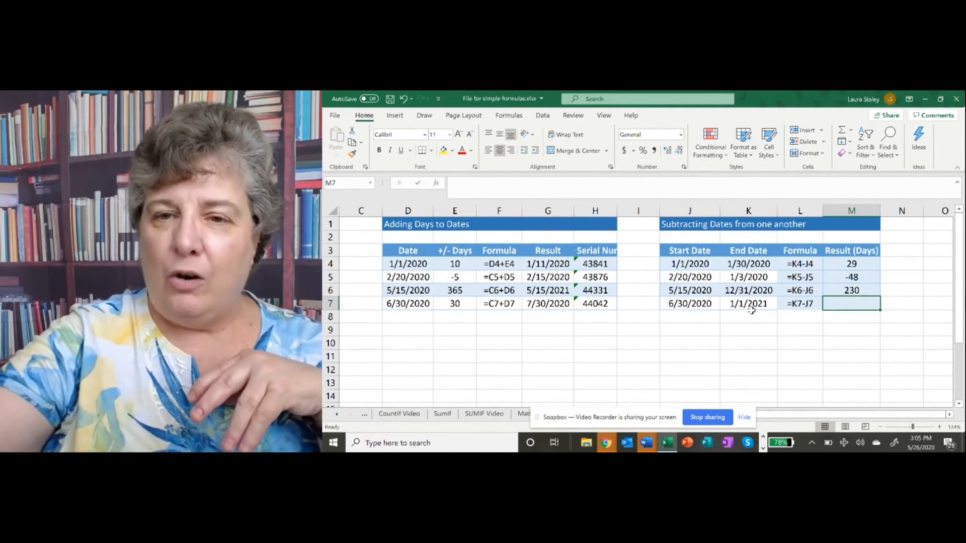
Enter the formula =K7-J7 in cell M7 to get the days between the fourth pair of dates
{"action": "type", "text": "="}
{"action": "left_click", "coordinate": [751, 304]}
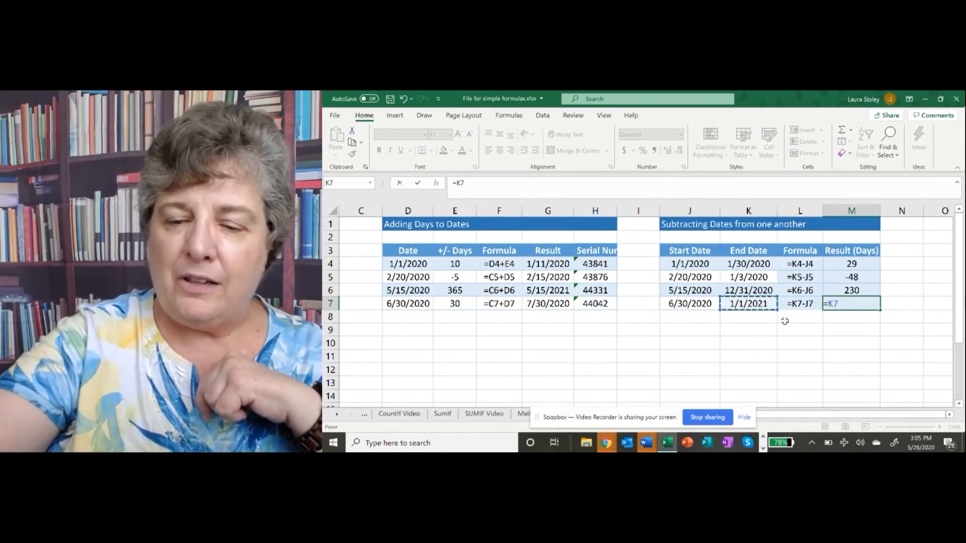
{"action": "type", "text": "-"}
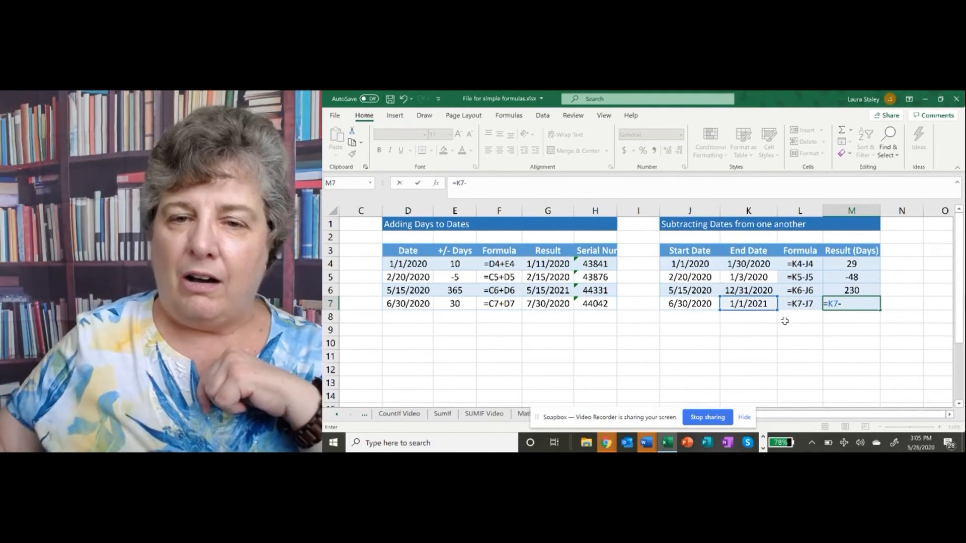
{"action": "left_click", "coordinate": [698, 304]}
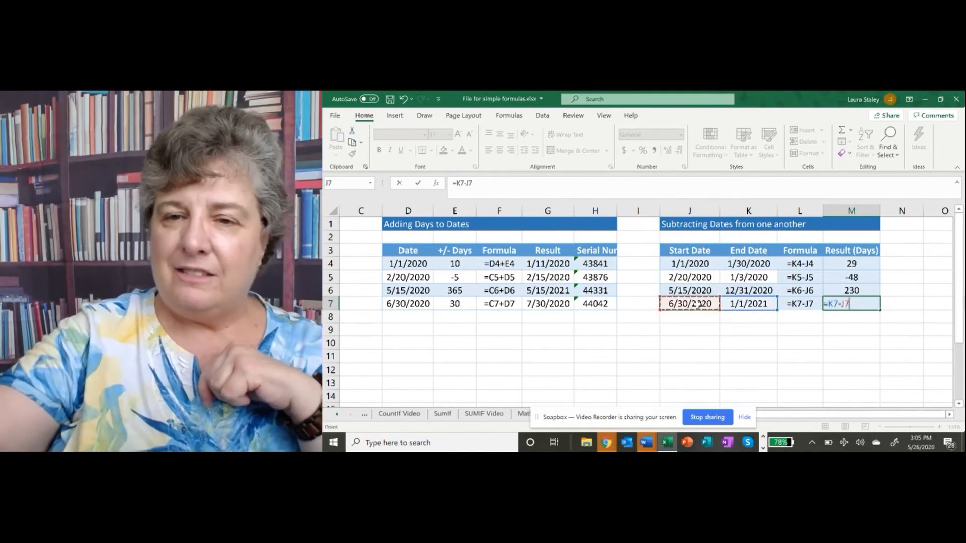
{"action": "key", "text": "Return"}
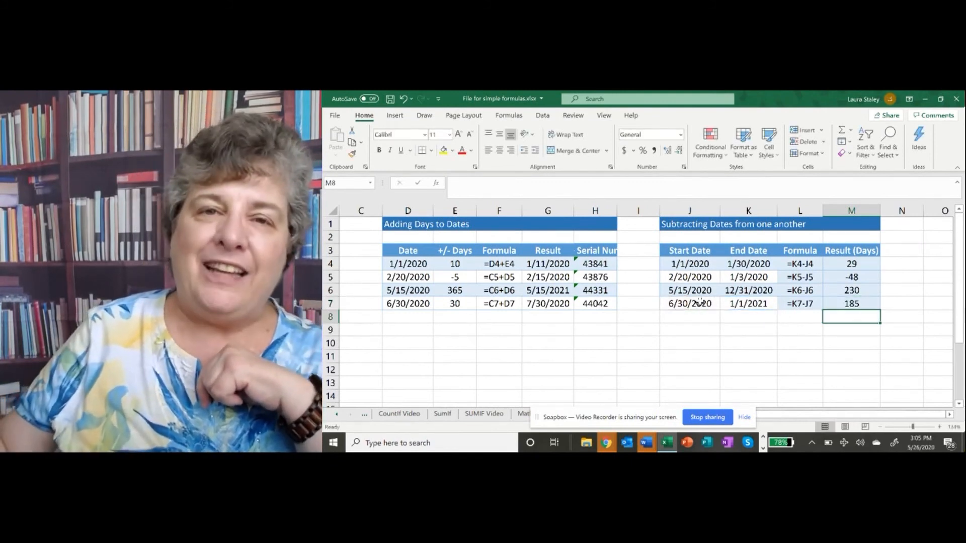